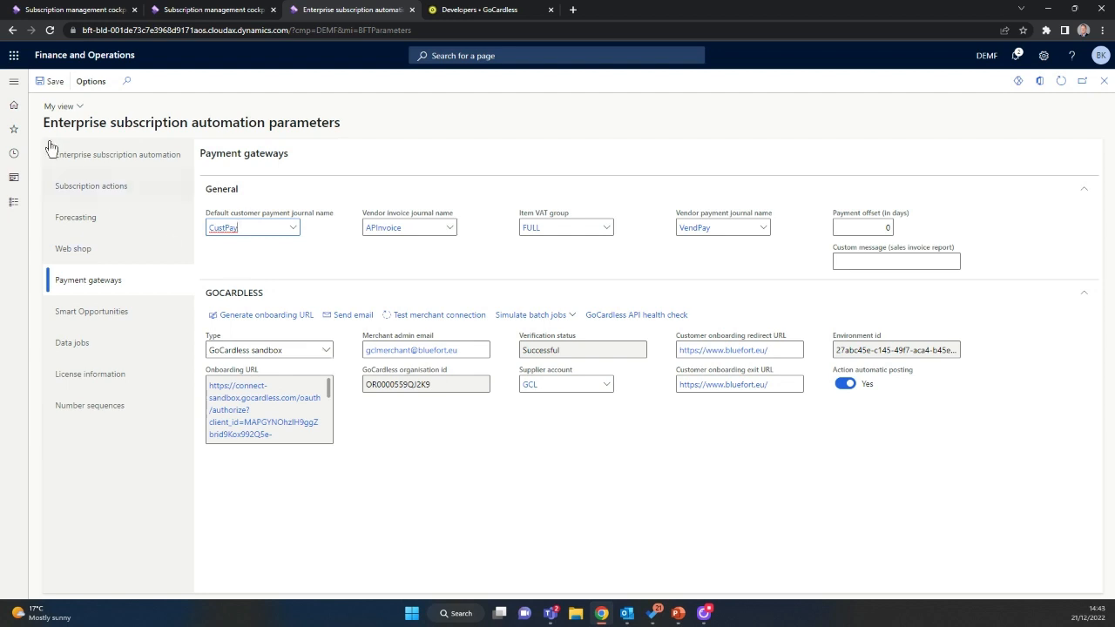
- Open the Super Company A/S record from the list of all customers
left_click(14, 82)
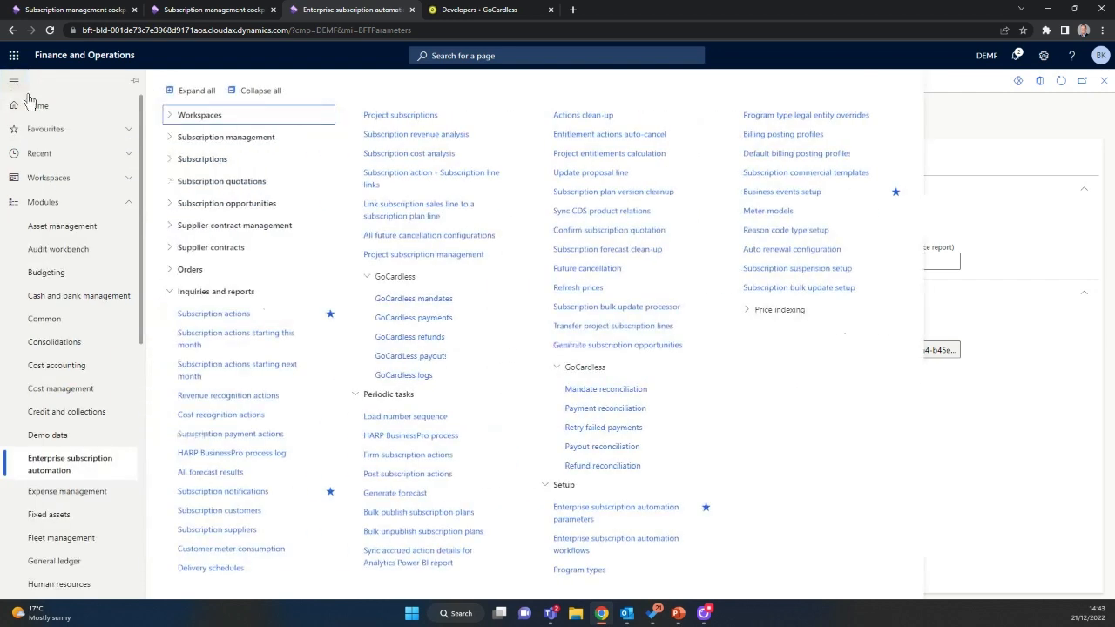
left_click(54, 131)
left_click(54, 155)
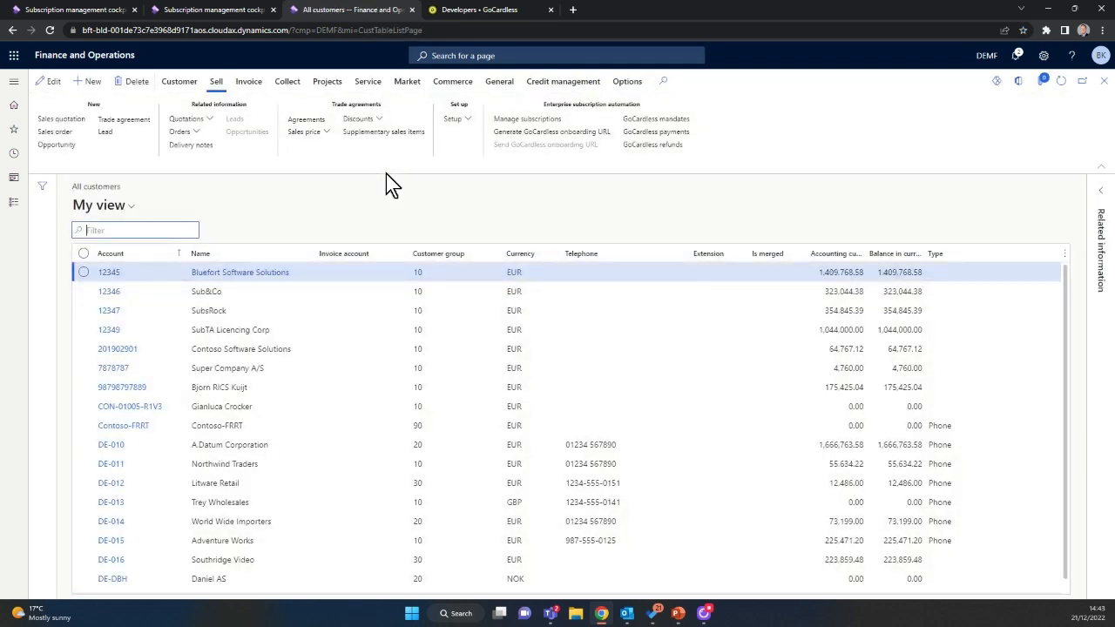
left_click(121, 371)
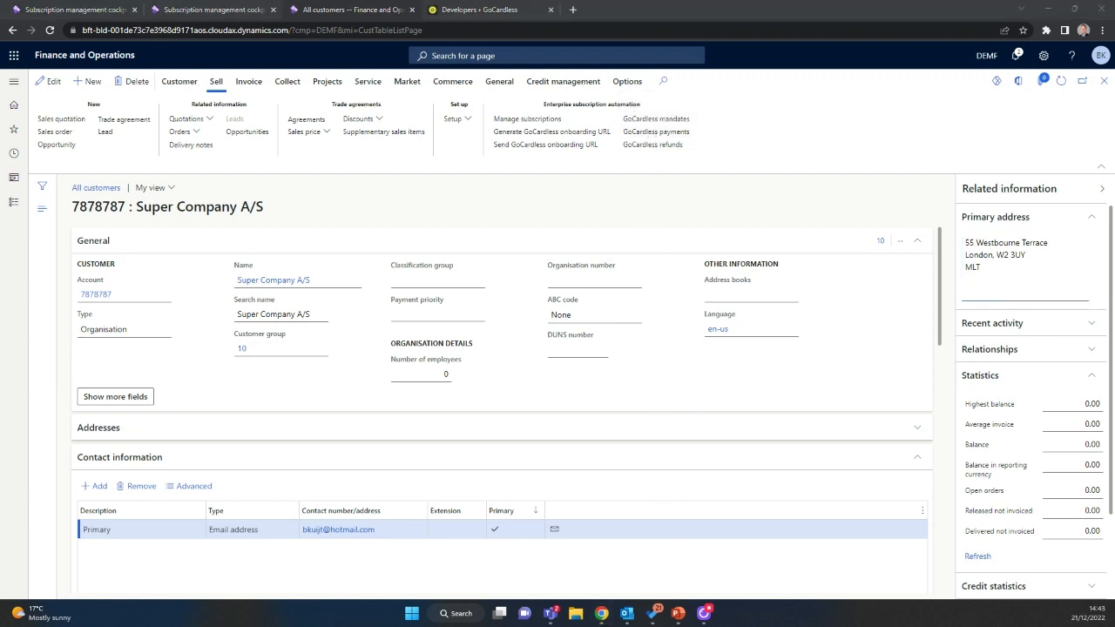
- Switch to the Direct Debit confirmation e-mail in Outlook, preview and read through the attached mandate.pdf, and close the message
key("alt+Tab")
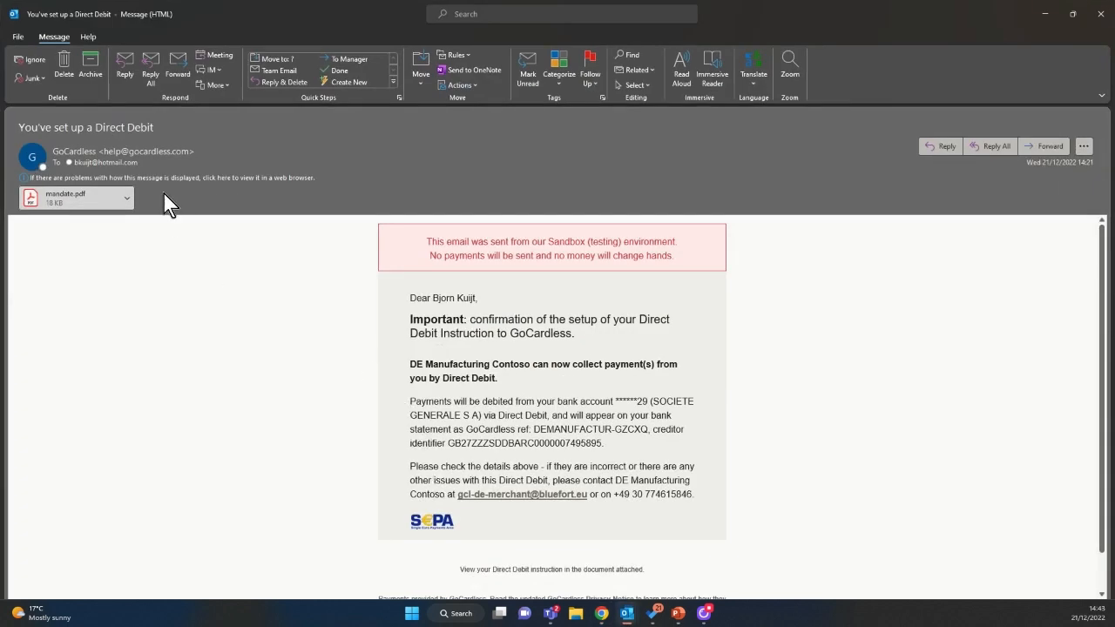
left_click(78, 200)
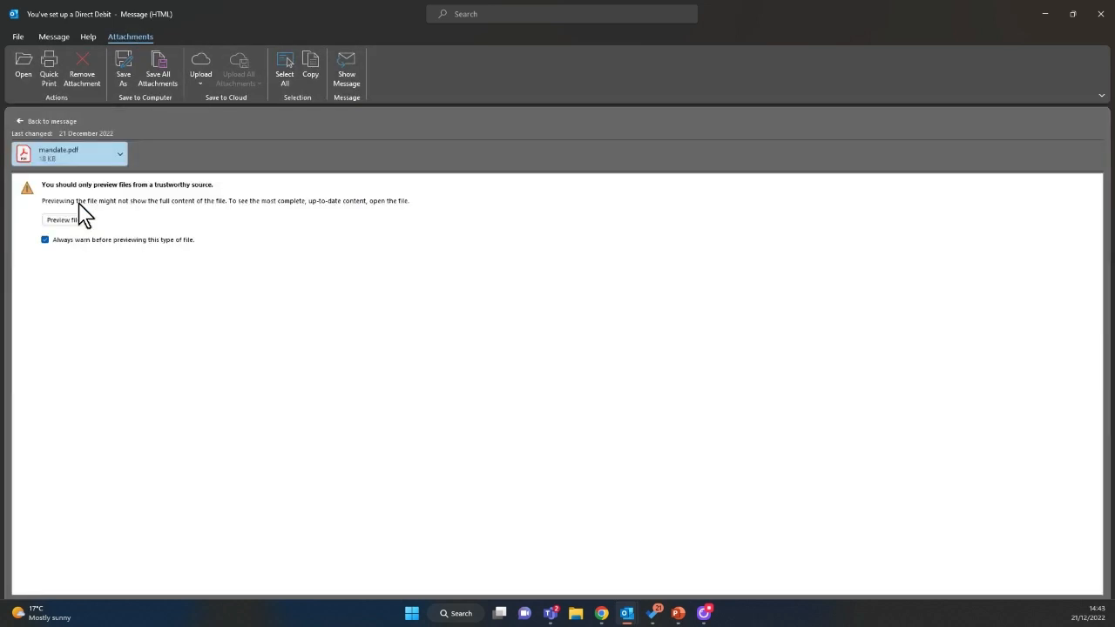
left_click(73, 223)
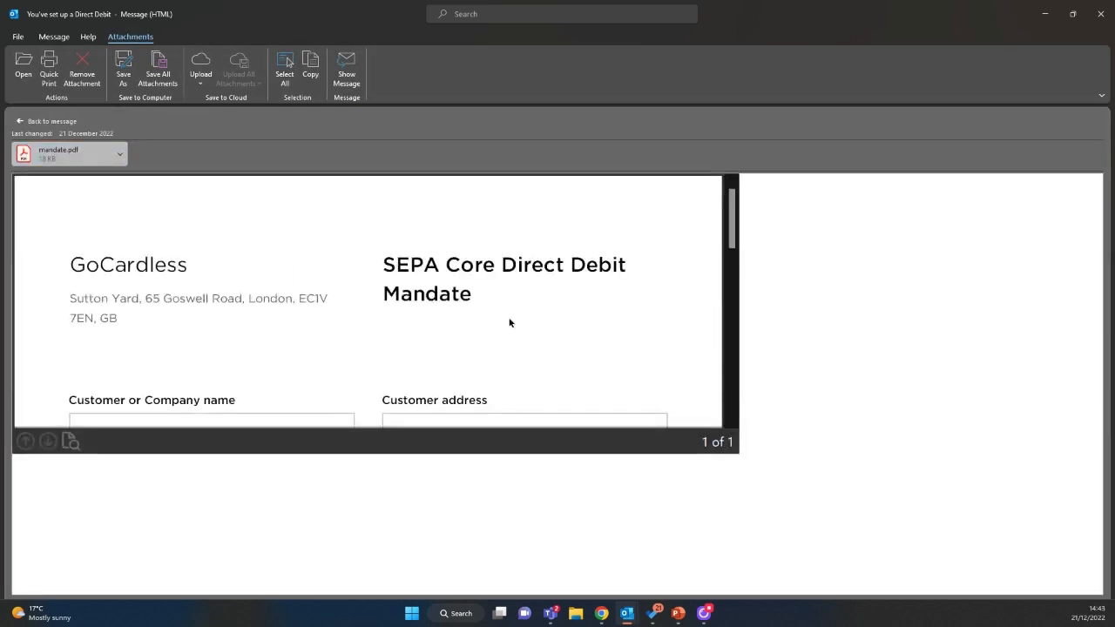
scroll(339, 292, "down", 10)
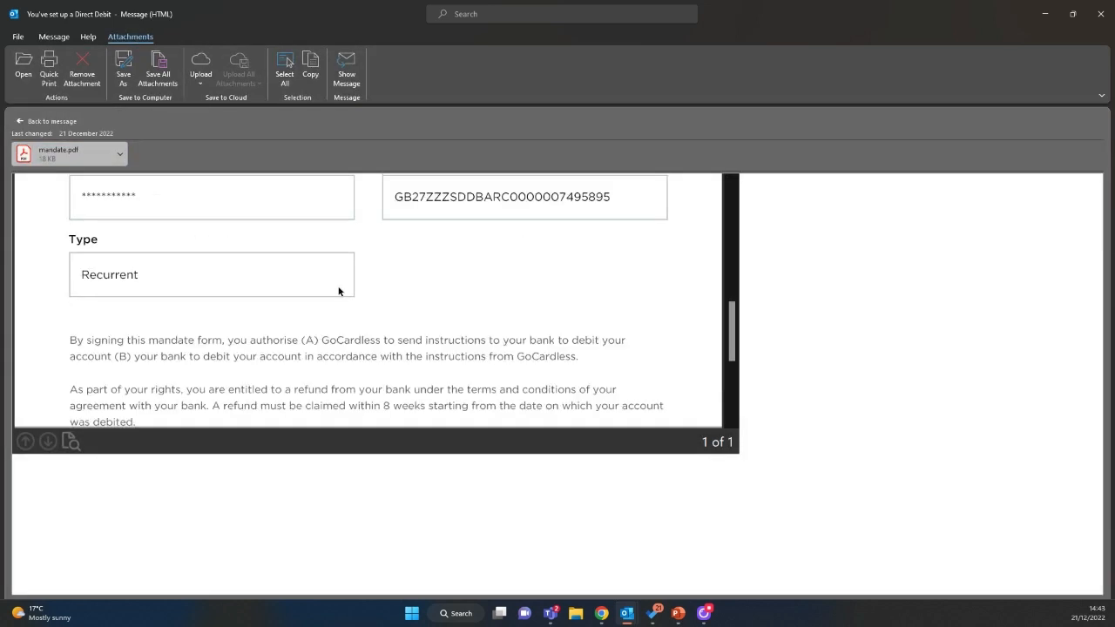
scroll(339, 292, "down", 5)
scroll(339, 292, "up", 15)
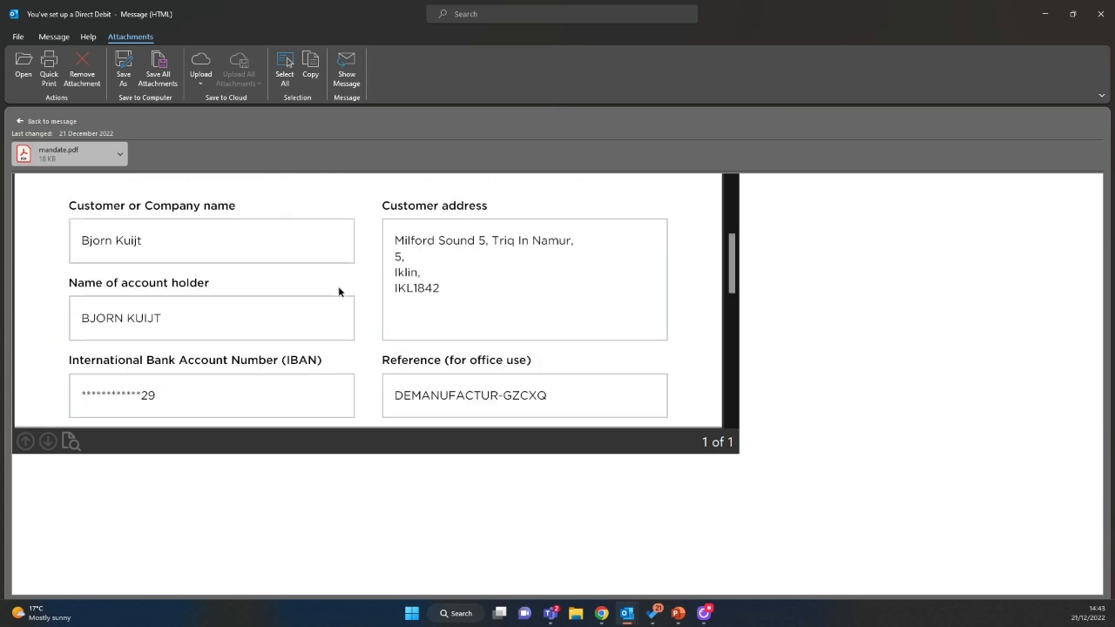
left_click(1102, 21)
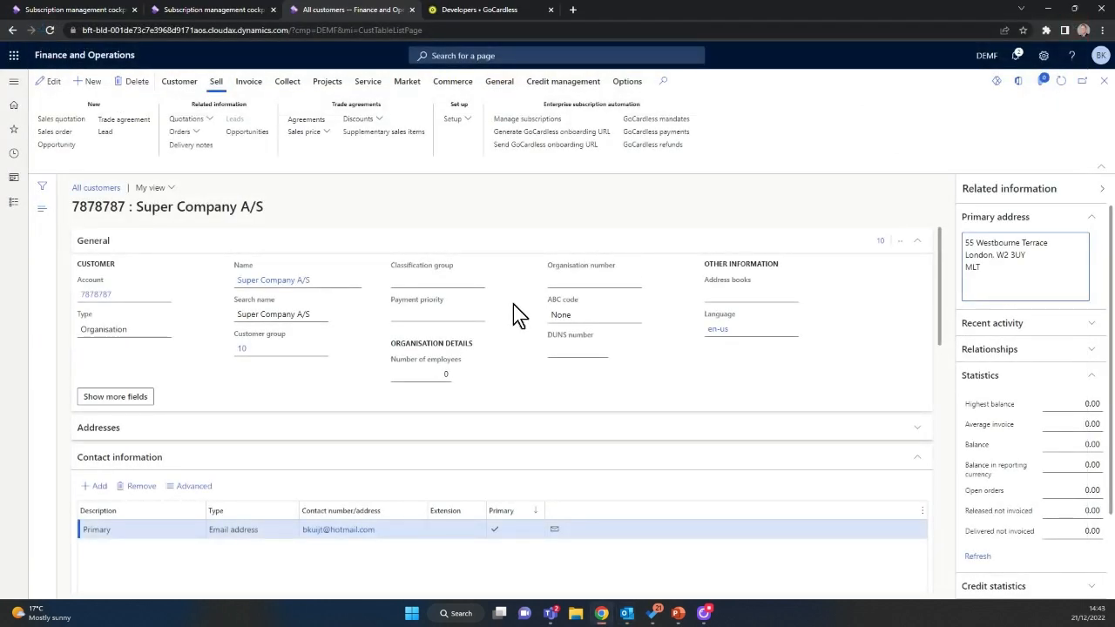
- Open subscription management for Super Company A/S and create a subscription plan with program type EE SaaS offerings
left_click(535, 125)
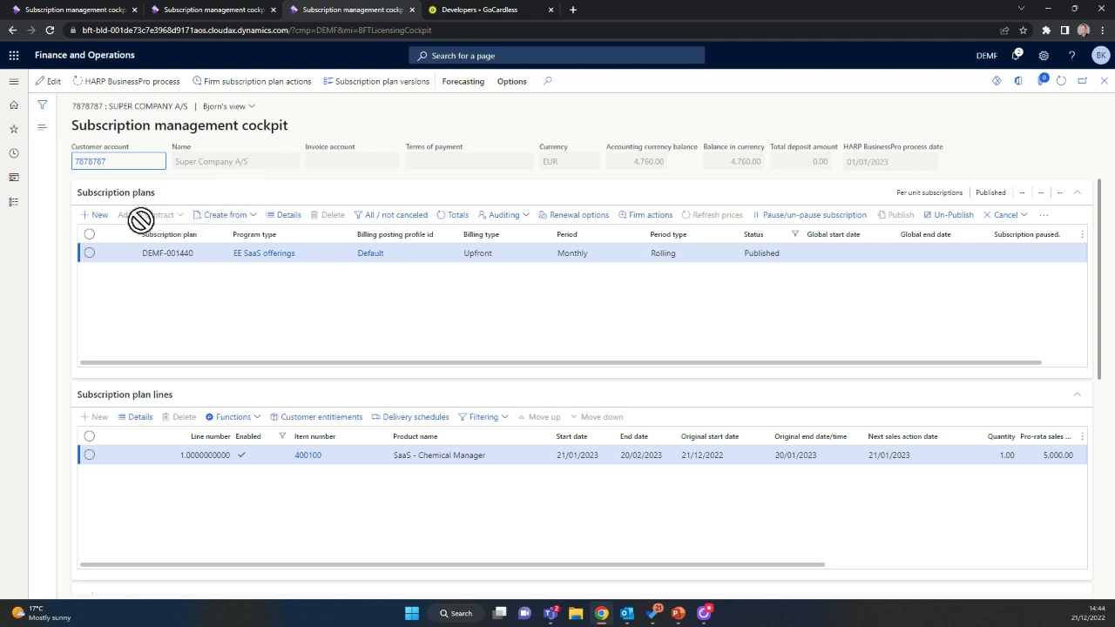
left_click(100, 217)
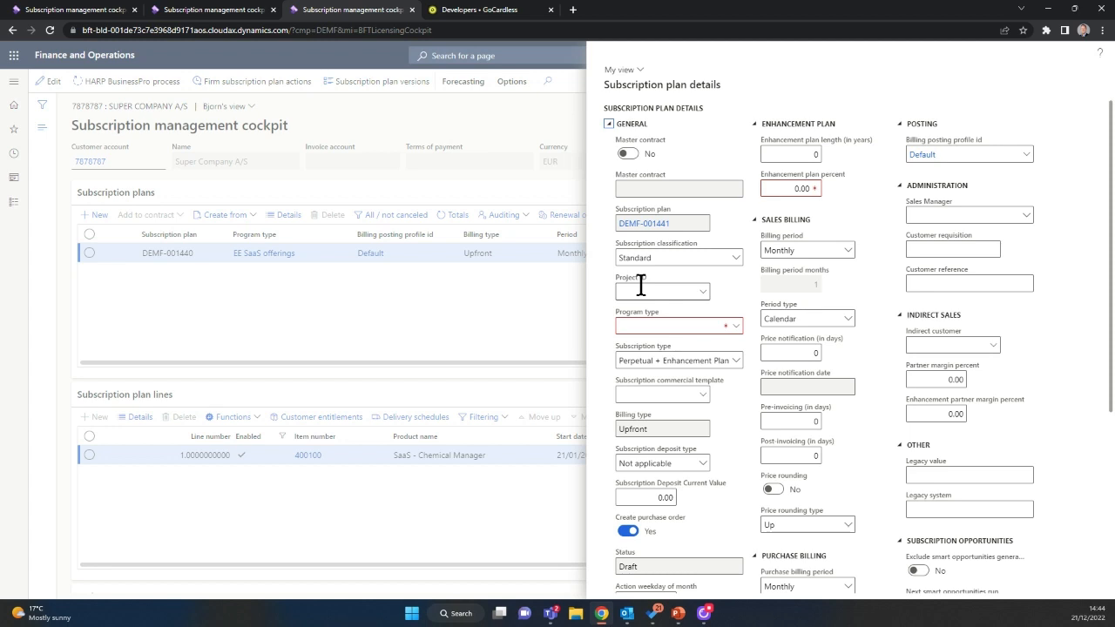
left_click(736, 327)
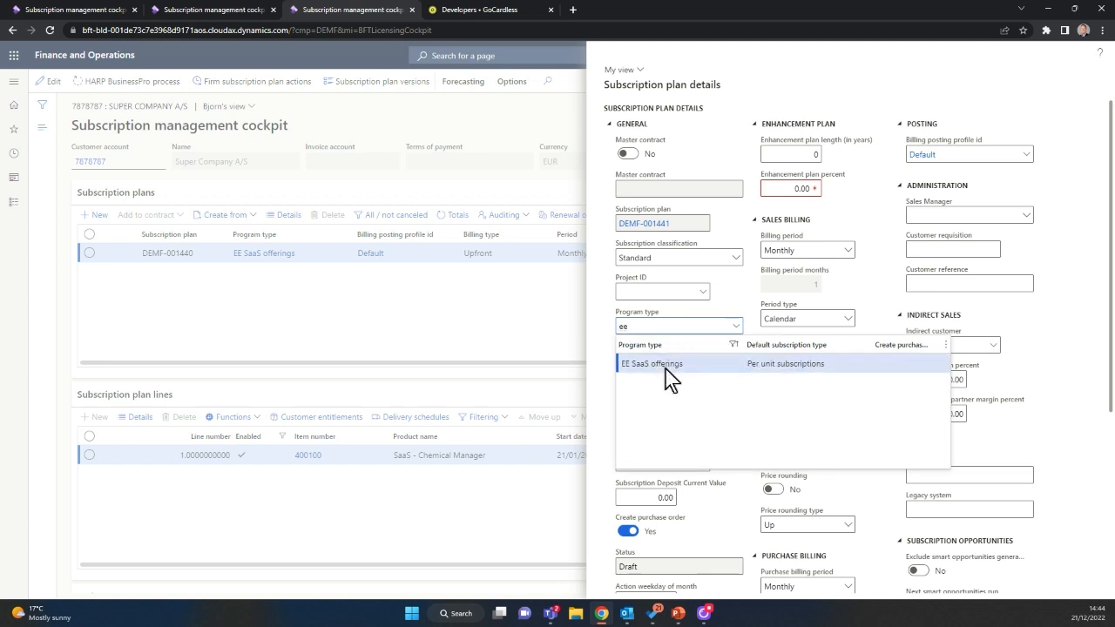
left_click(665, 370)
scroll(847, 383, "down", 3)
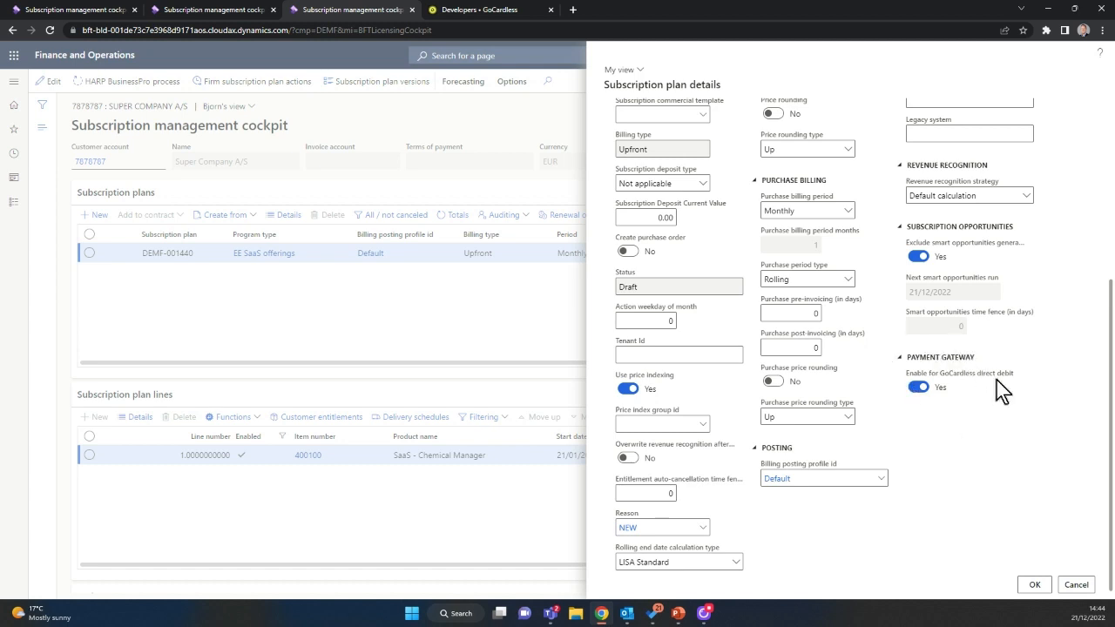
left_click(1028, 587)
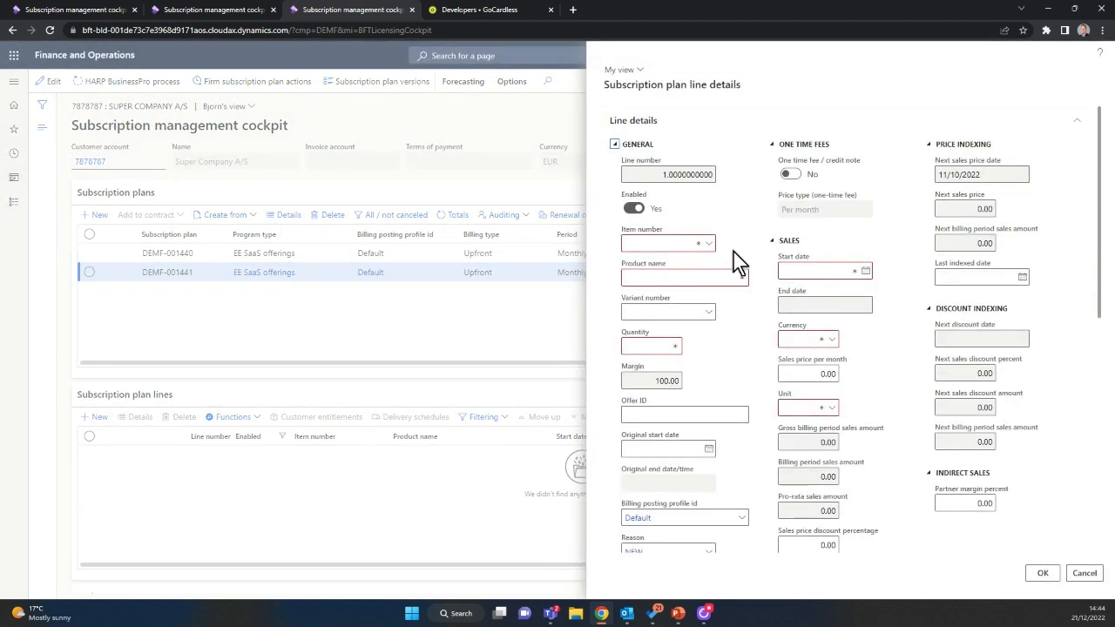
- Fill in the subscription plan line with item 400100, quantity 1 and start date 21/12/2022
left_click(709, 245)
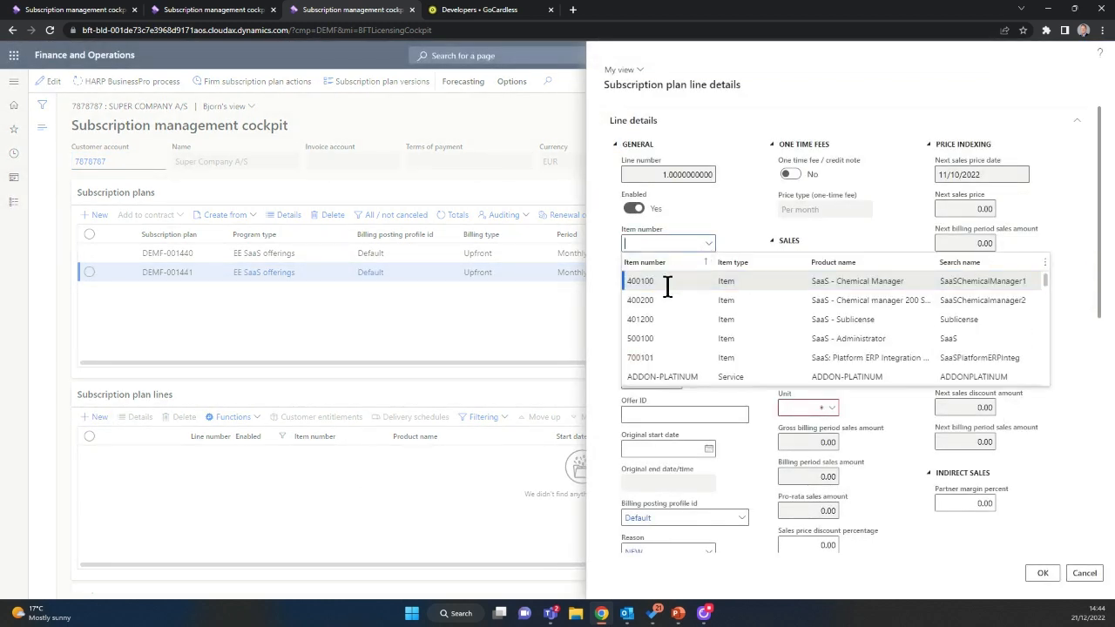
left_click(668, 288)
left_click(677, 346)
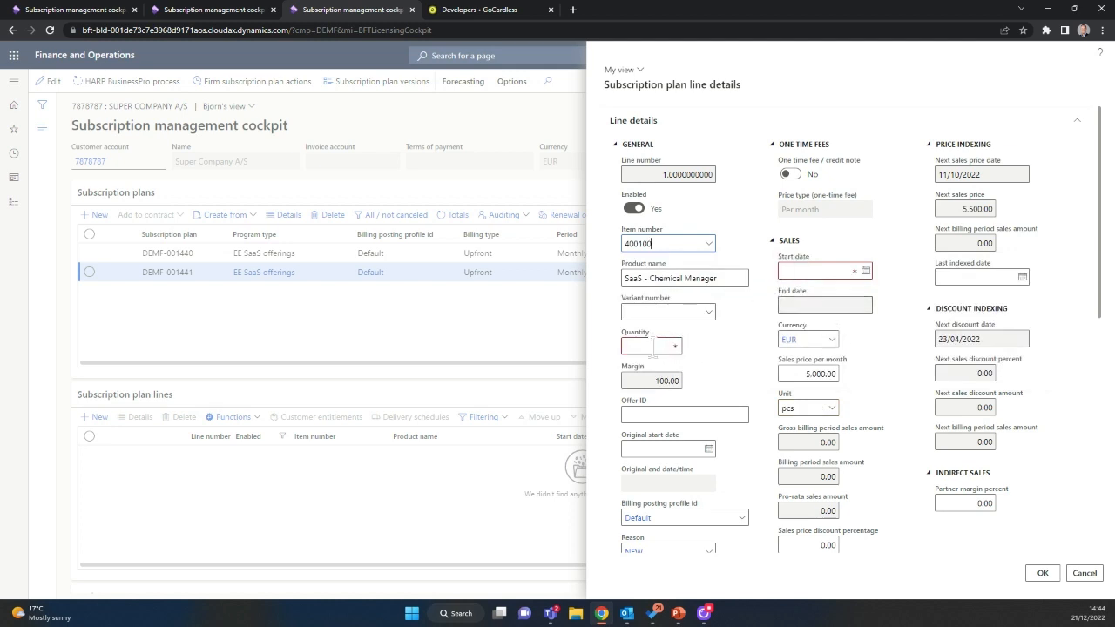
type("1")
key("Tab")
left_click(819, 273)
type("t")
key("Tab")
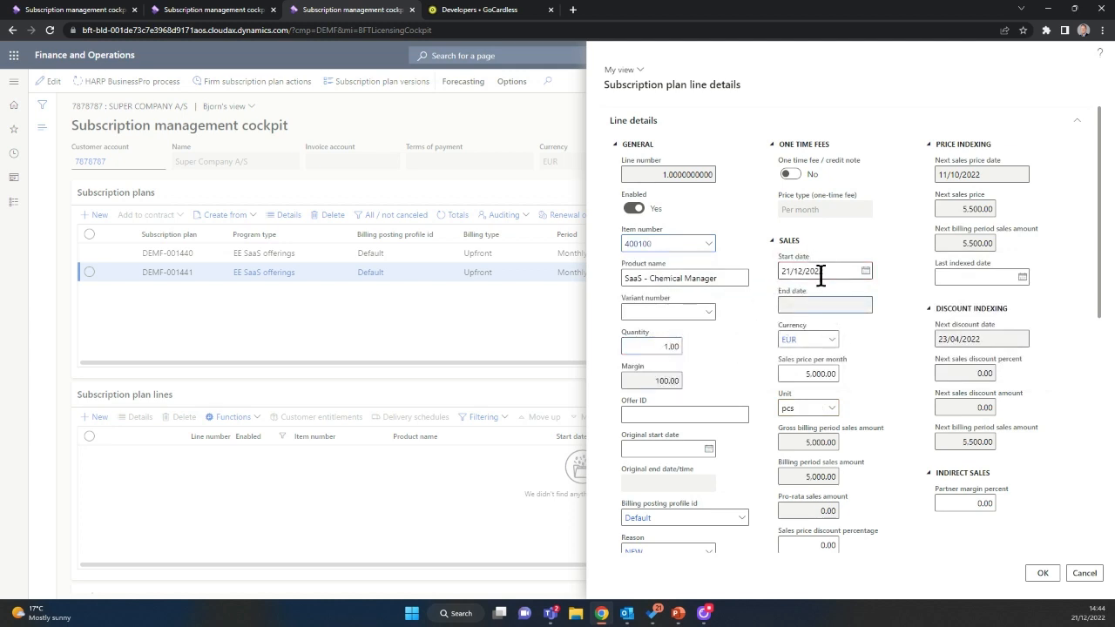
- Set the line's sales price per month to 3000, confirm the line and publish the subscription plan
left_click_drag(799, 378, 916, 377)
type("3000")
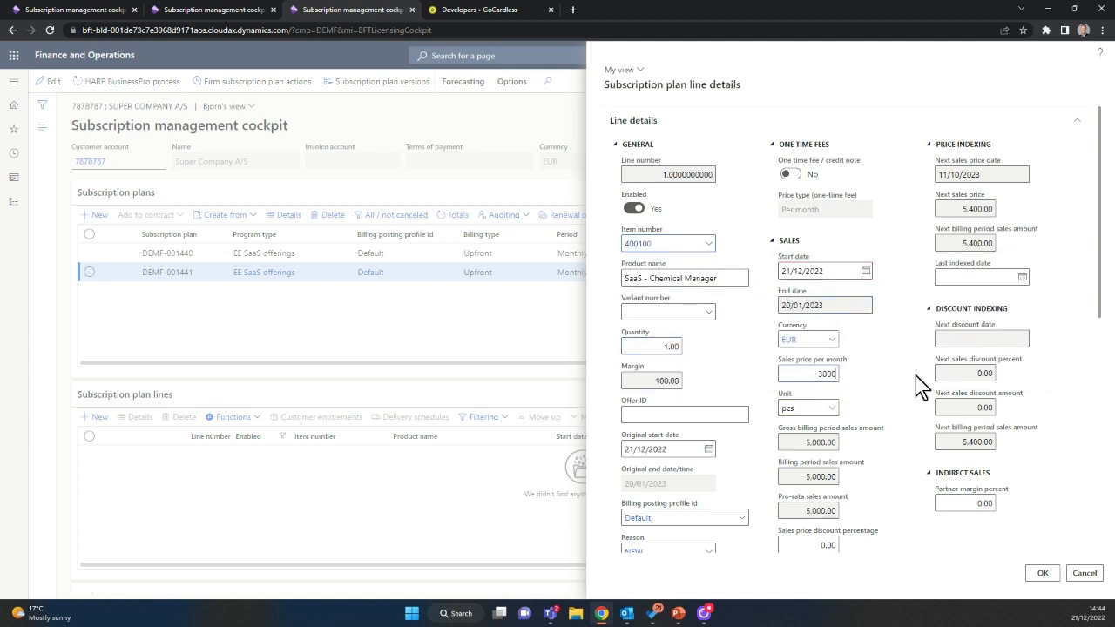
key("Tab")
left_click(1044, 575)
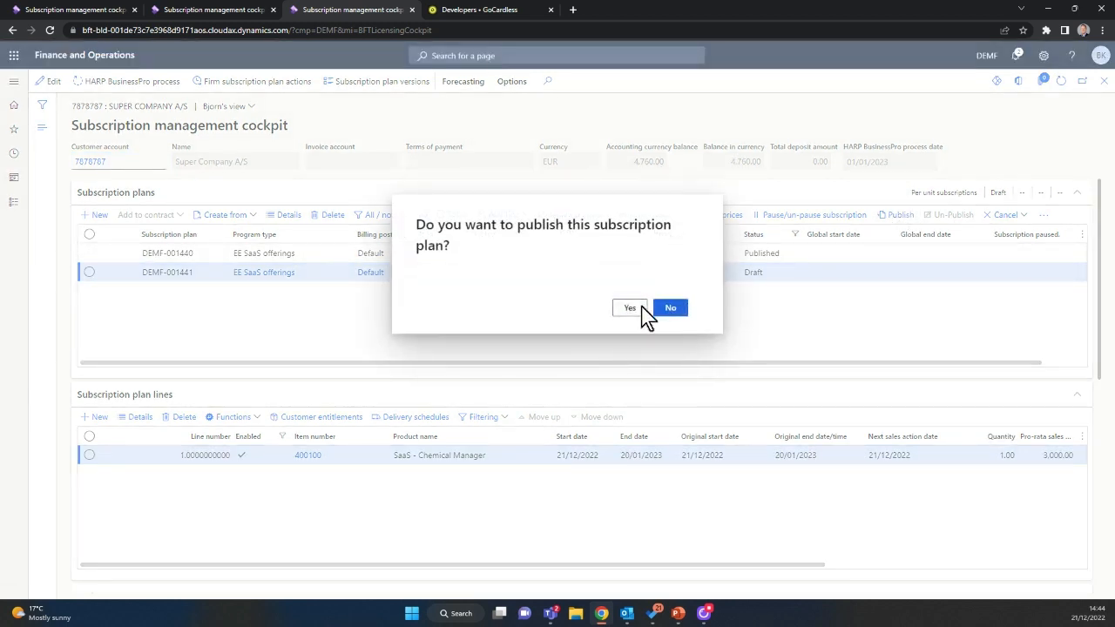
left_click(631, 308)
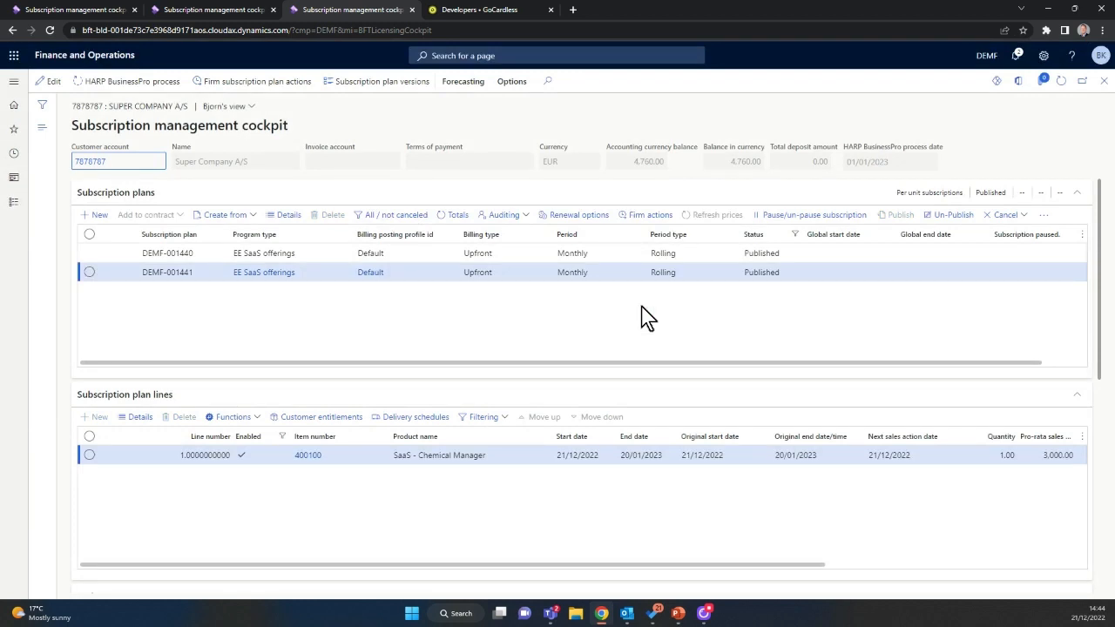
- Enable automatic firming and automatic posting for subscription actions in the Enterprise subscription automation parameters
left_click(66, 17)
left_click(13, 81)
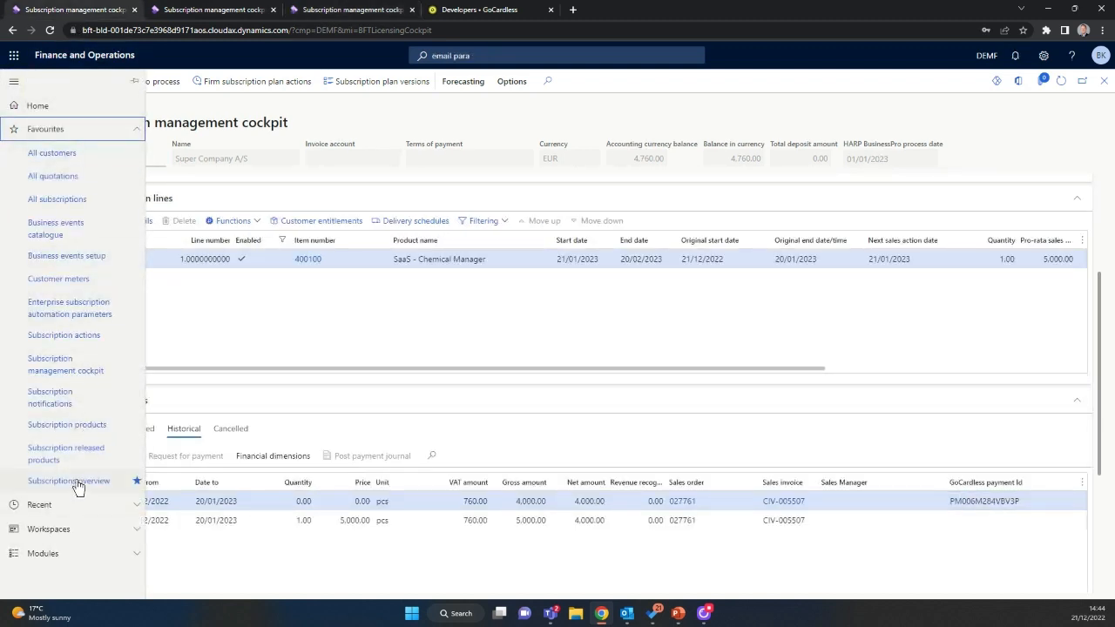
left_click(85, 312)
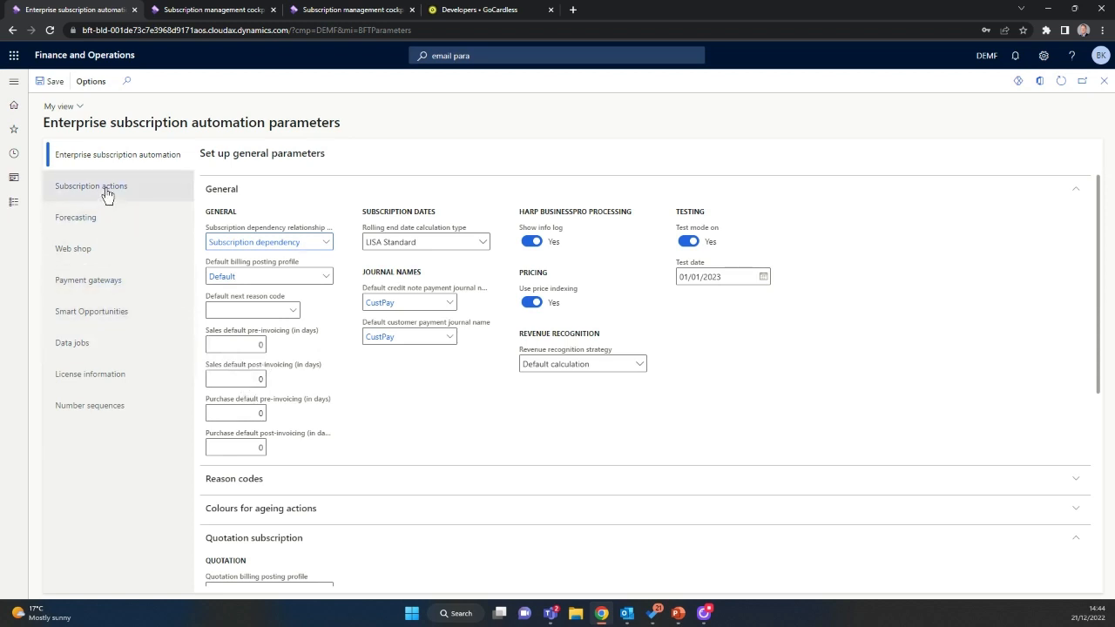
left_click(107, 190)
left_click(221, 314)
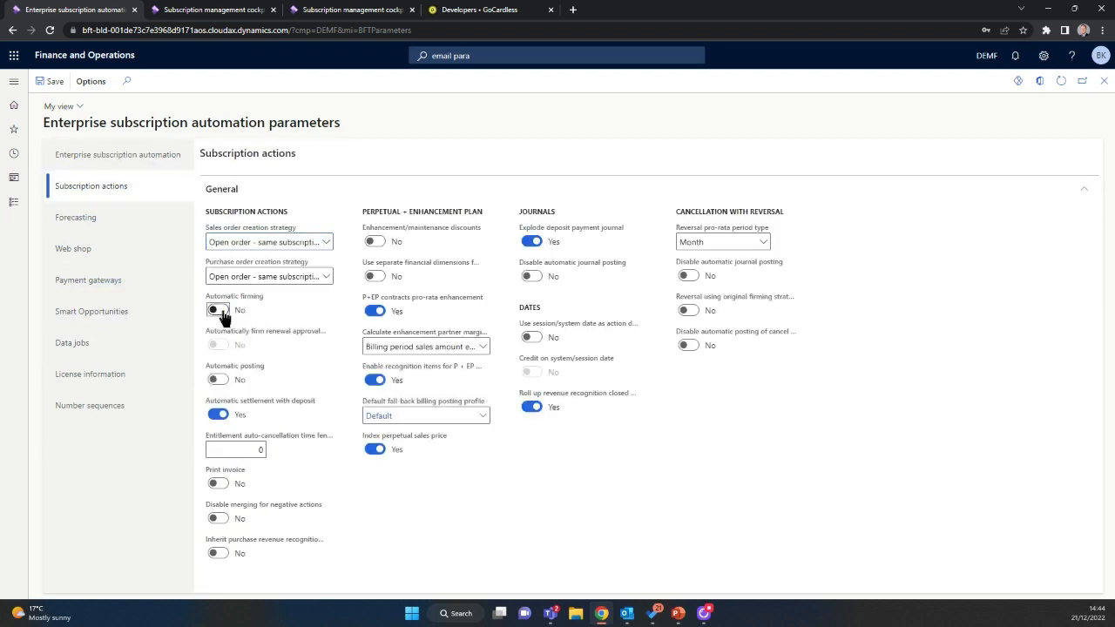
left_click(221, 313)
left_click(218, 380)
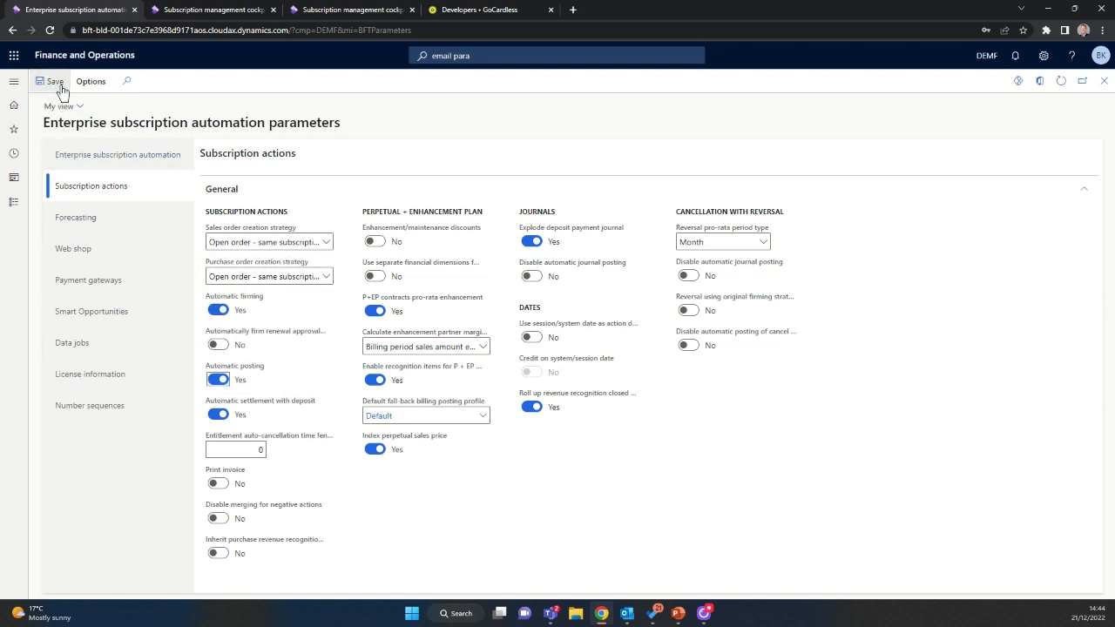
- Return to the new subscription plan and run the HARP BusinessPro process for DEMF-001441
left_click(333, 12)
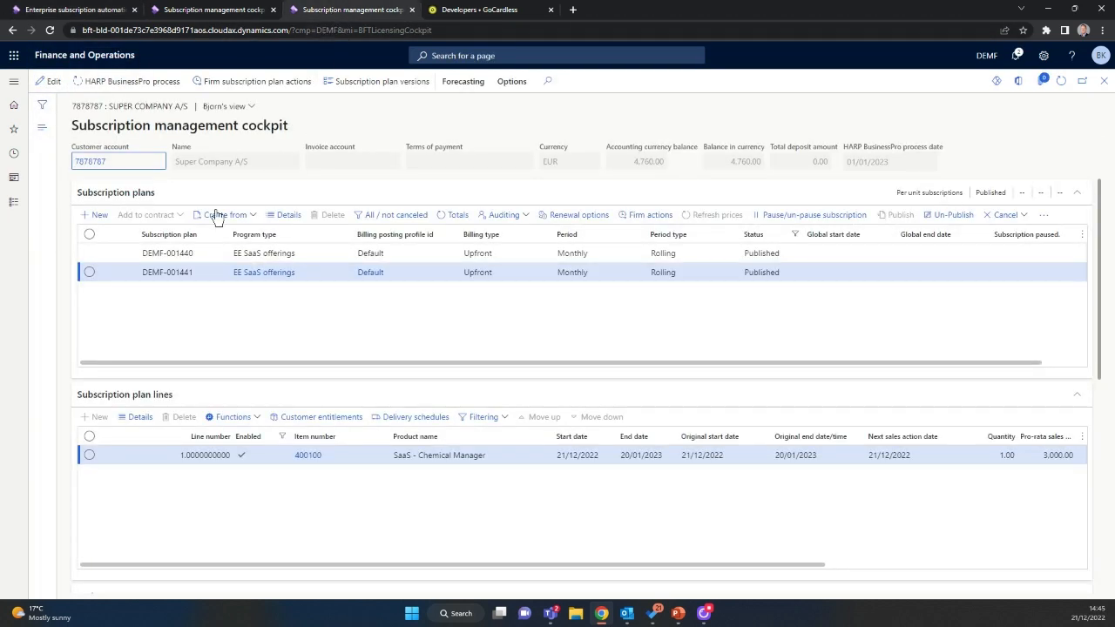
left_click(126, 83)
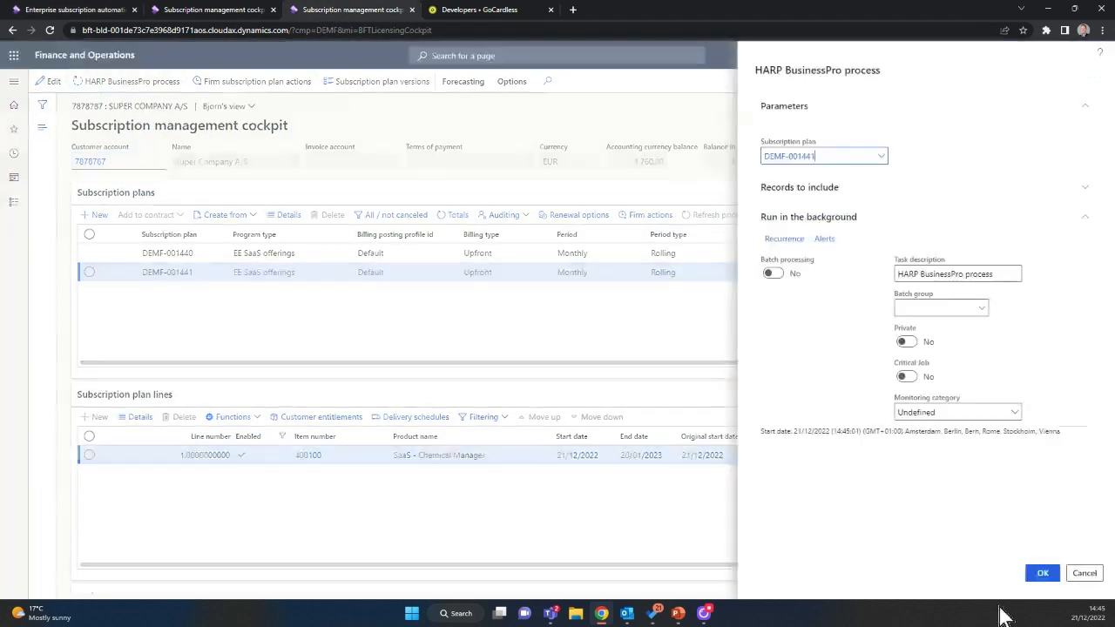
left_click(1050, 581)
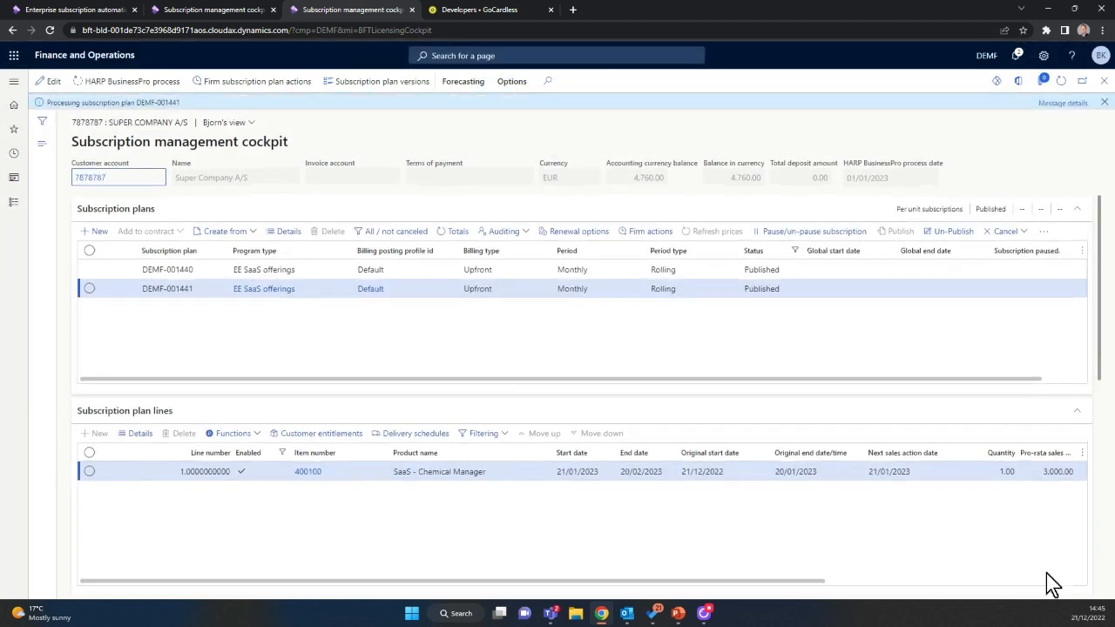
- Examine the plan's historical action messages, going across the invoice line's columns to the sales order, sales invoice and GoCardless payment details
scroll(297, 448, "down", 2)
scroll(298, 447, "down", 2)
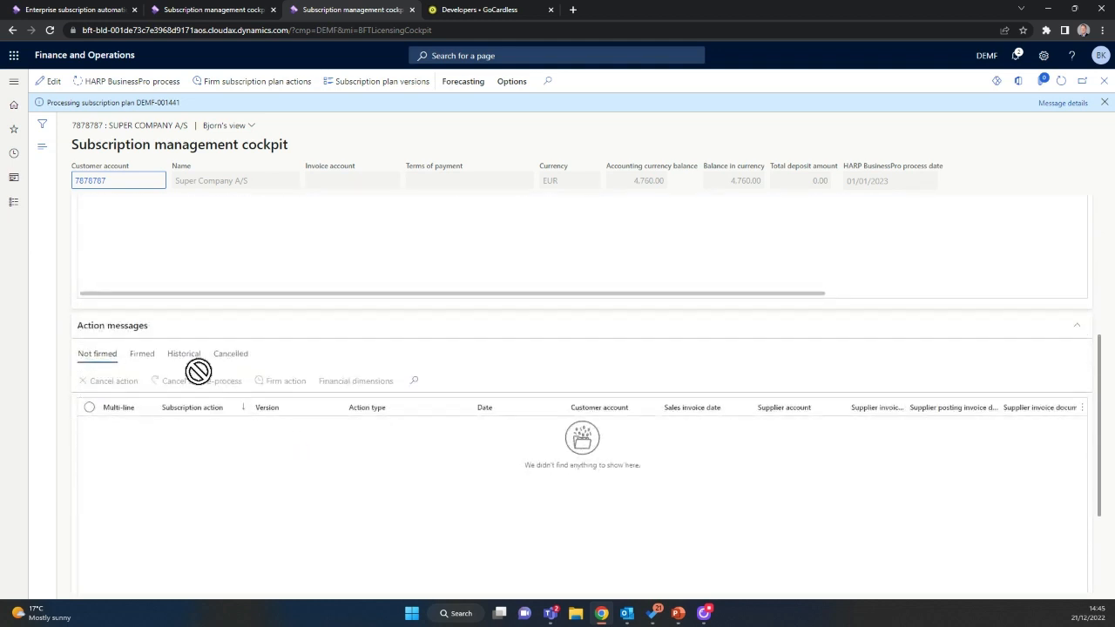
left_click(187, 355)
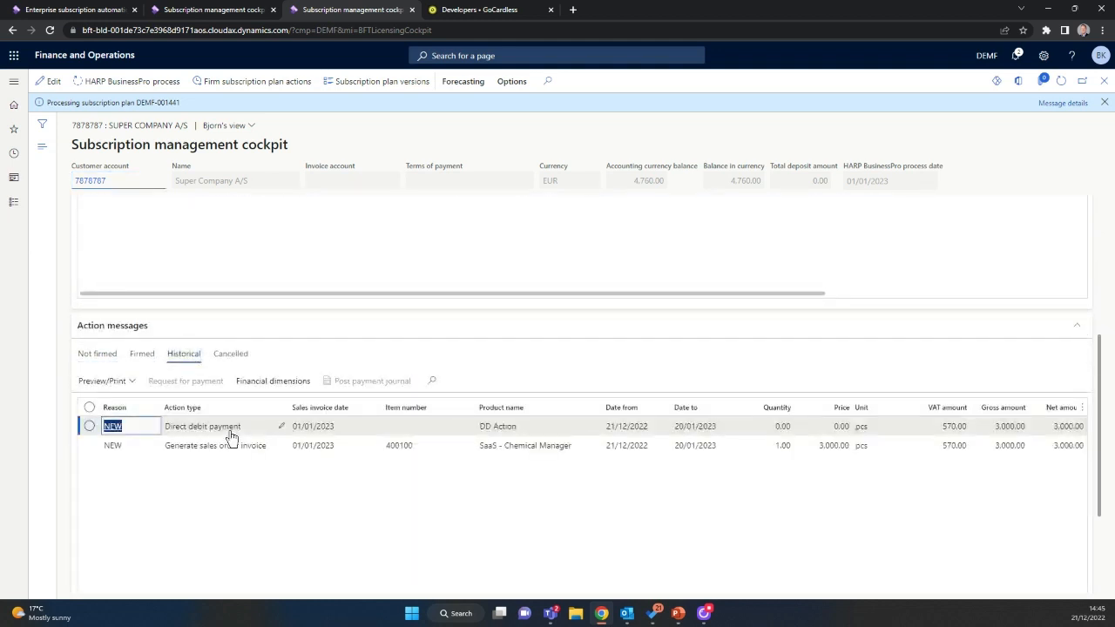
left_click(244, 449)
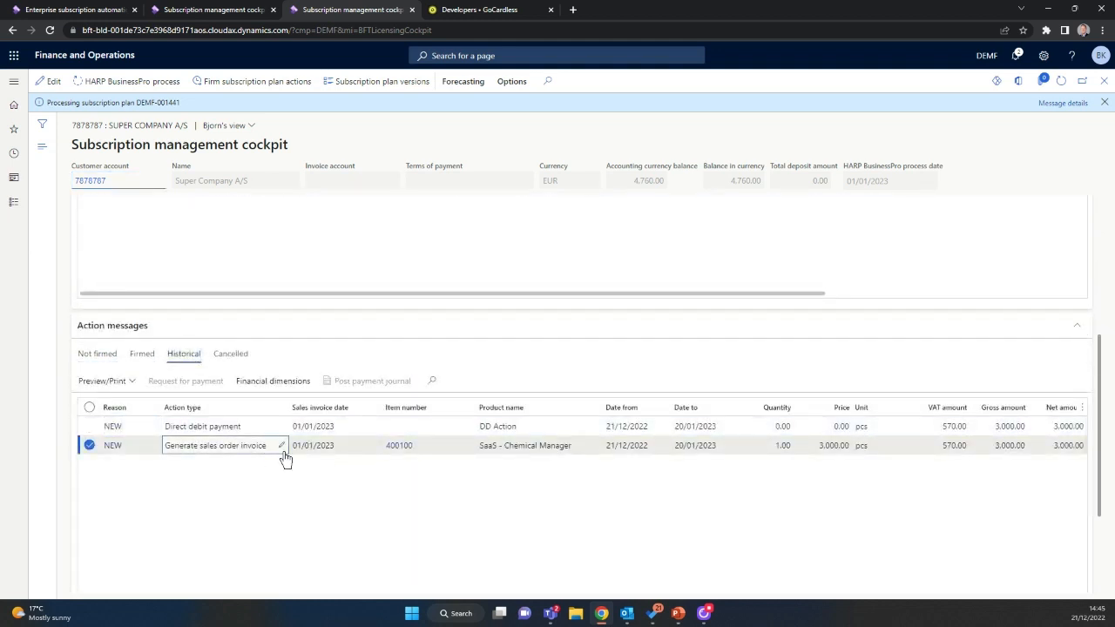
key("Tab")
key("Tab")
key("Tab")
key("Tab")
key("Tab")
key("Tab")
key("Tab")
key("Tab")
key("Tab")
key("Tab")
key("Tab")
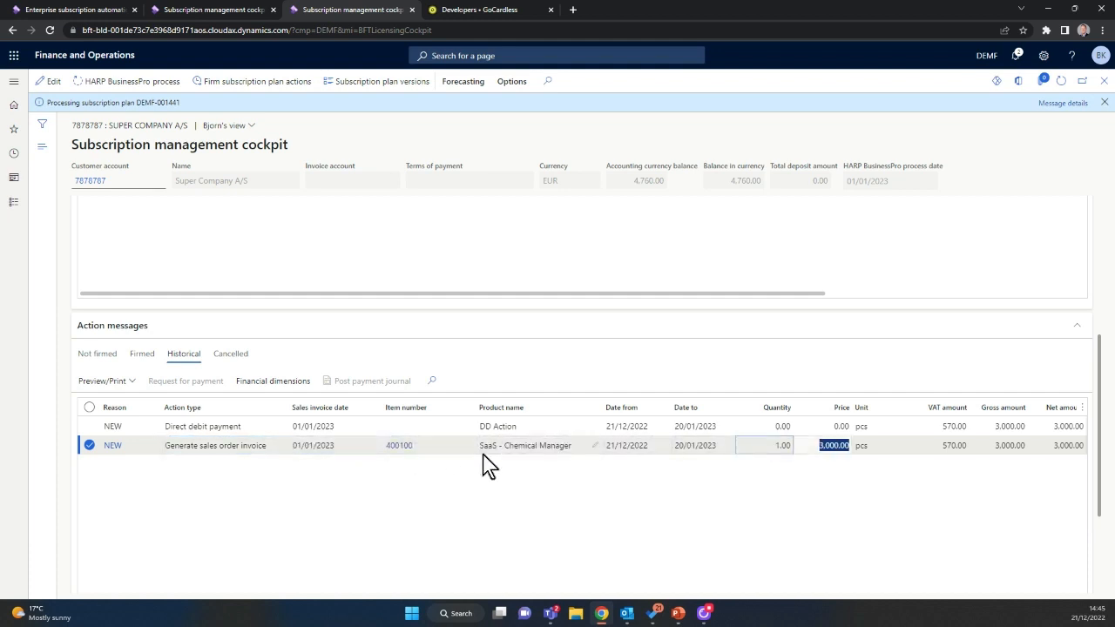
key("Tab")
key("Tab")
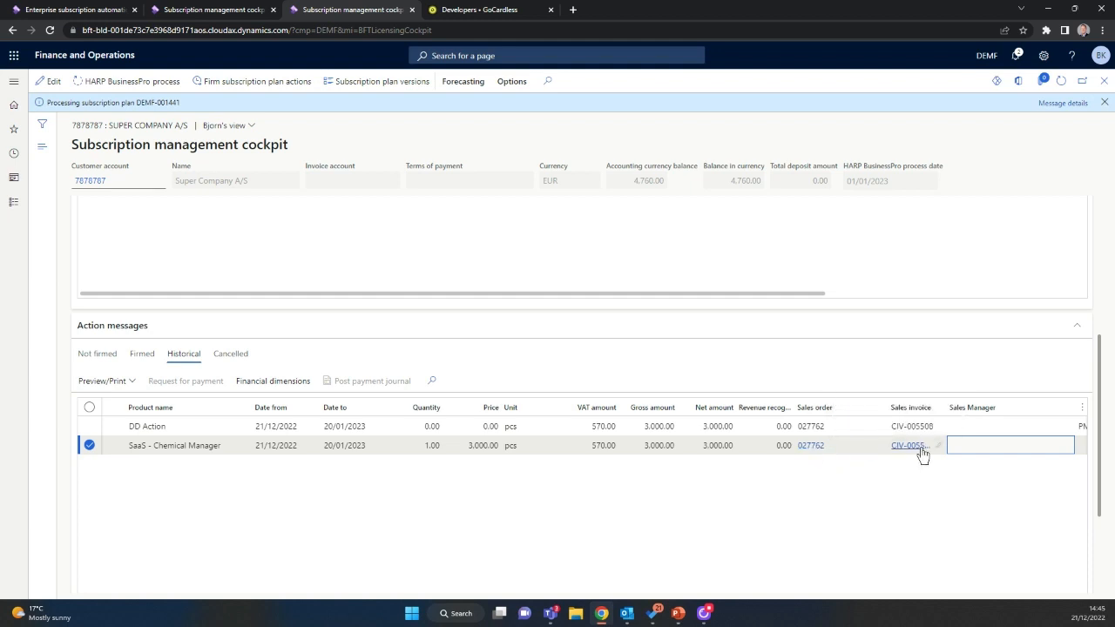
key("Tab")
- Copy the GoCardless payment ID of the direct debit payment action and switch to the other Subscription management cockpit page
left_click(904, 426)
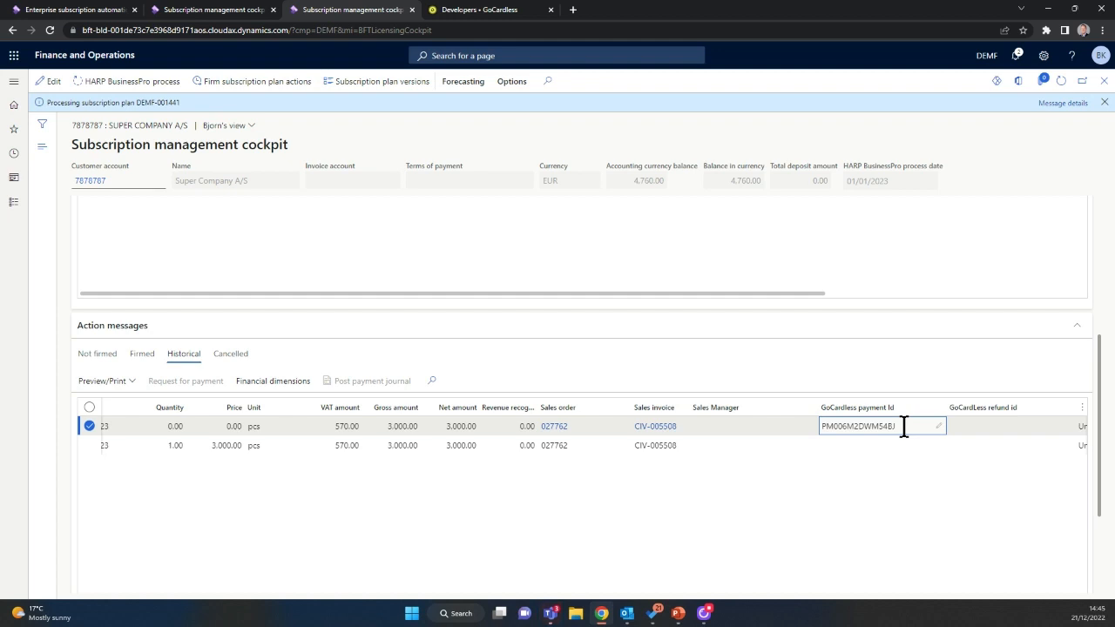
left_click_drag(904, 426, 817, 427)
key("ctrl+c")
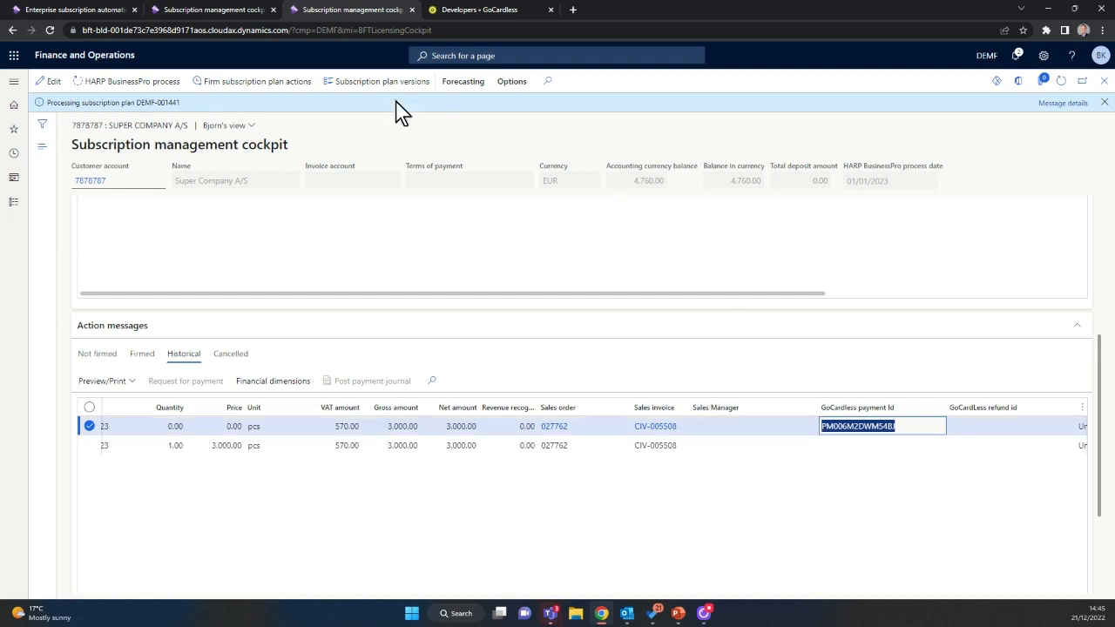
left_click(205, 12)
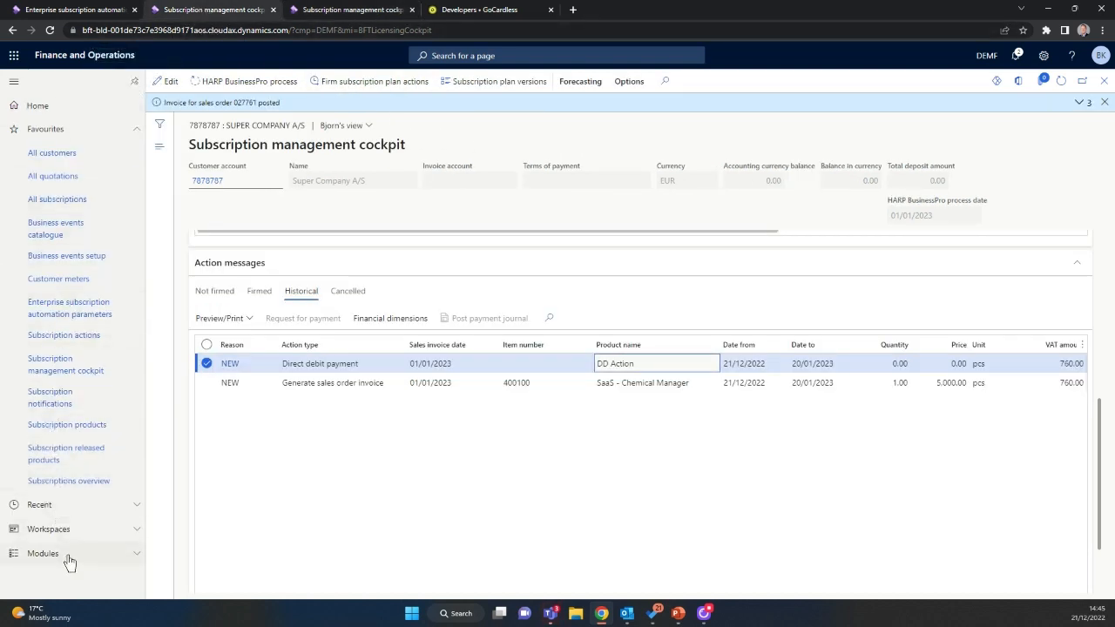
- Run the payment reconciliation from the recent pages and open the GoCardless payments list of Enterprise subscription automation
left_click(69, 508)
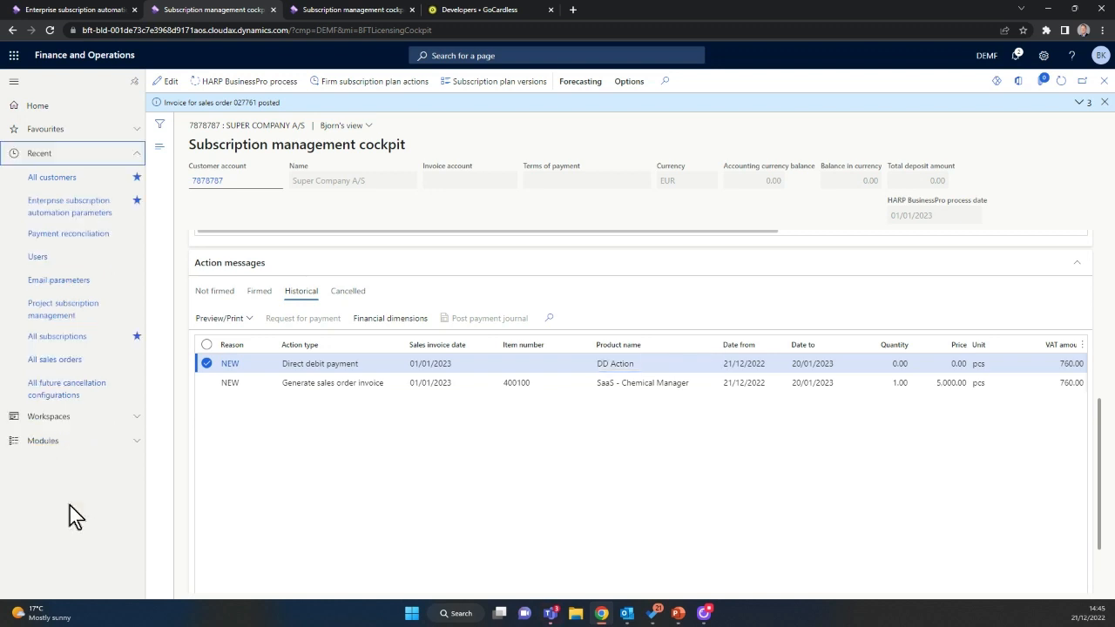
left_click(77, 235)
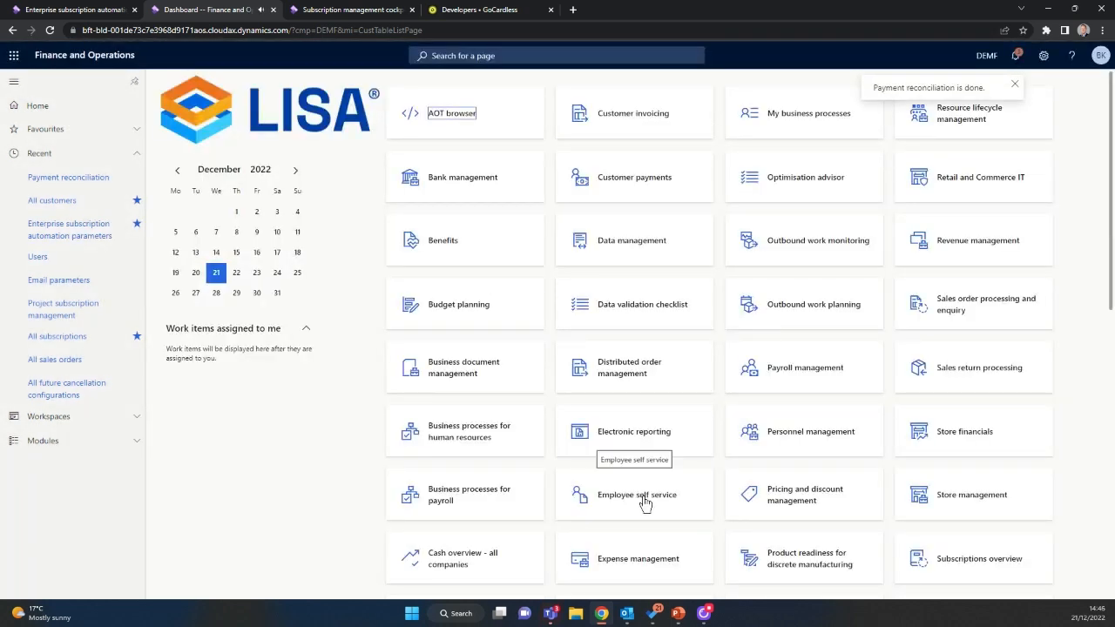
left_click(55, 444)
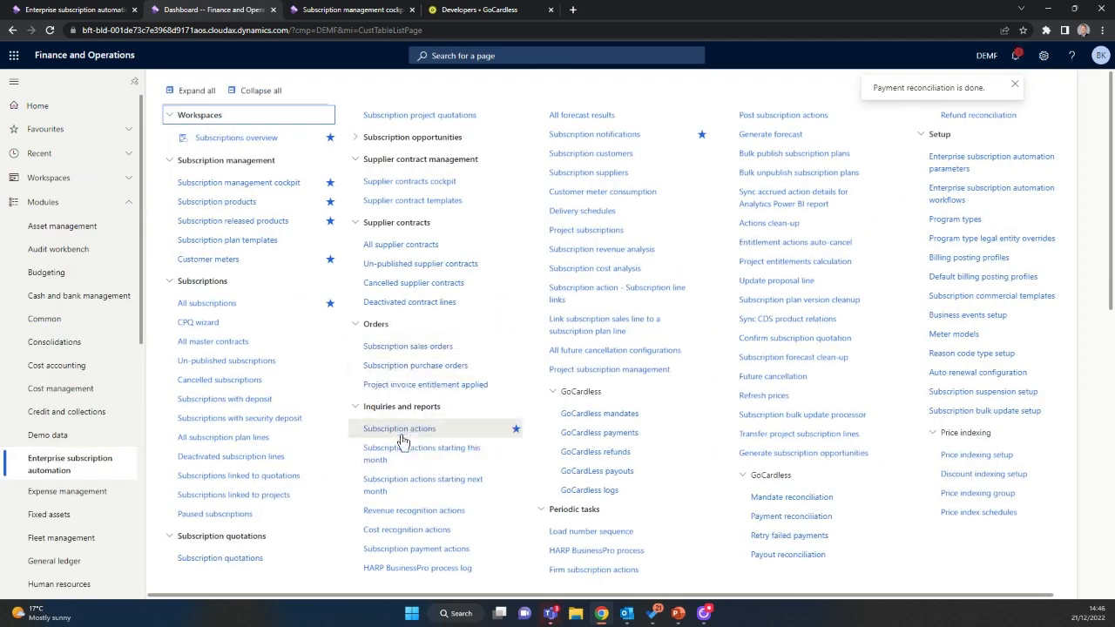
left_click(609, 438)
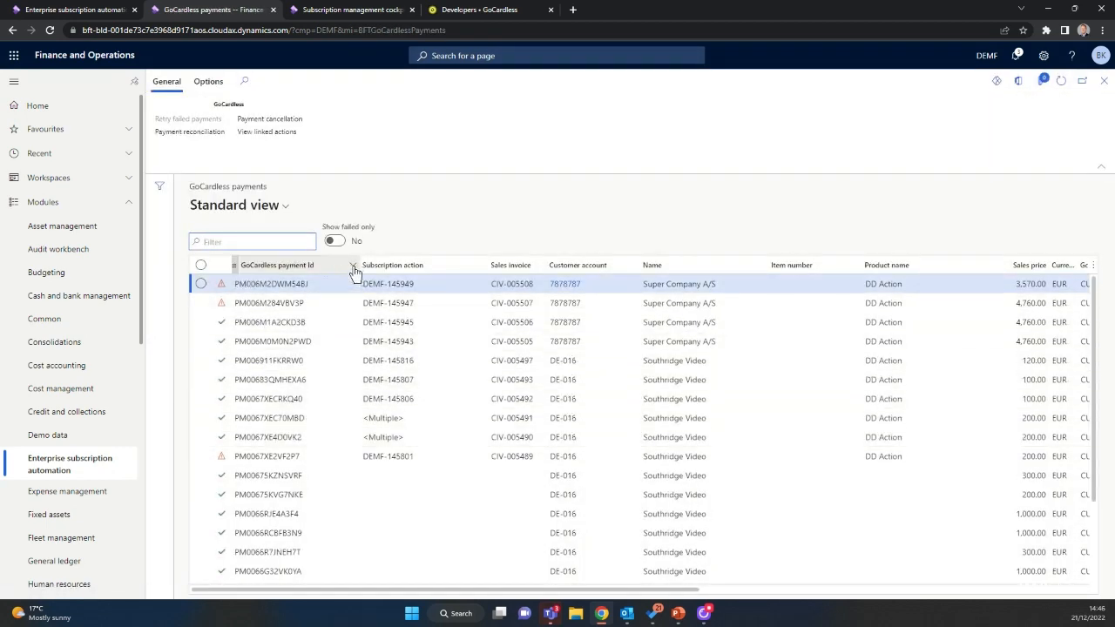
- Examine the sales price and GoCardless payment ID of the newest Super Company A/S payment
left_click(1013, 284)
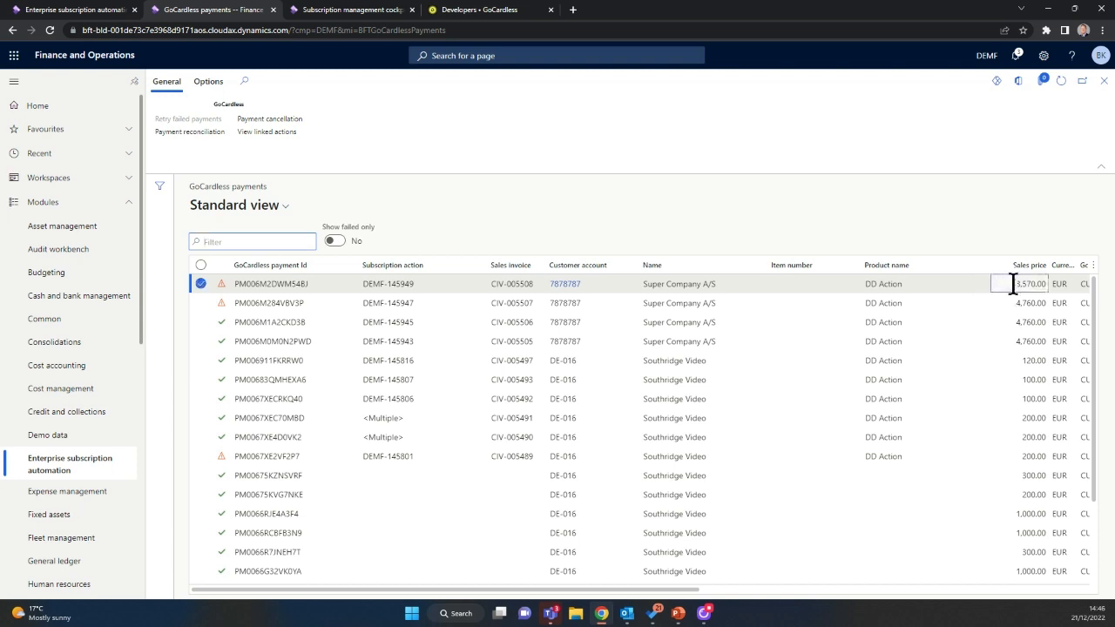
left_click_drag(1011, 284, 1054, 285)
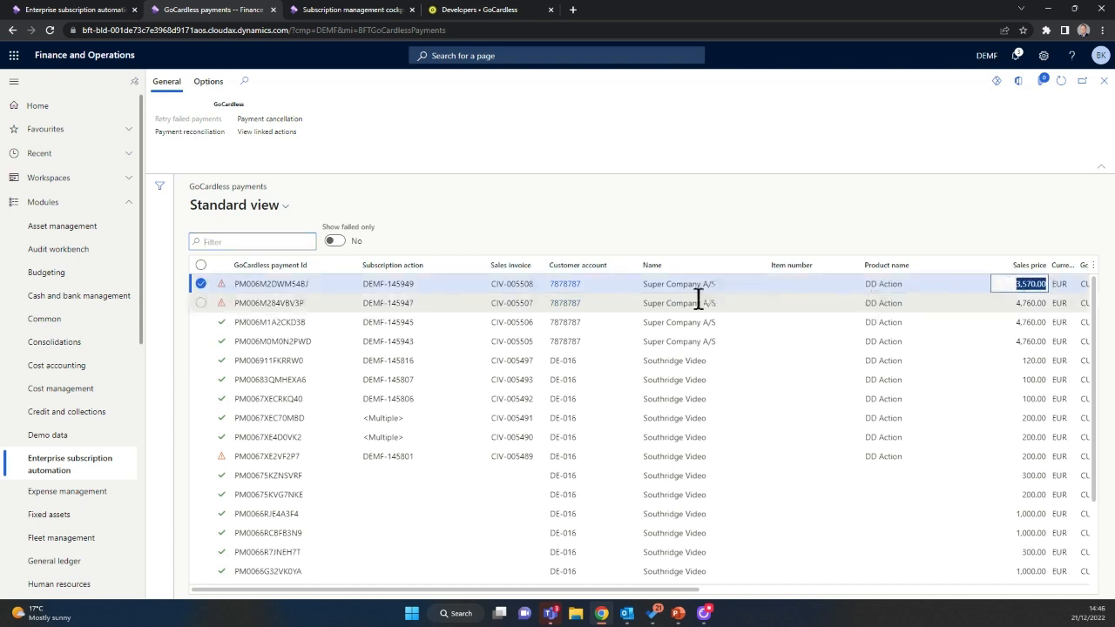
left_click(319, 284)
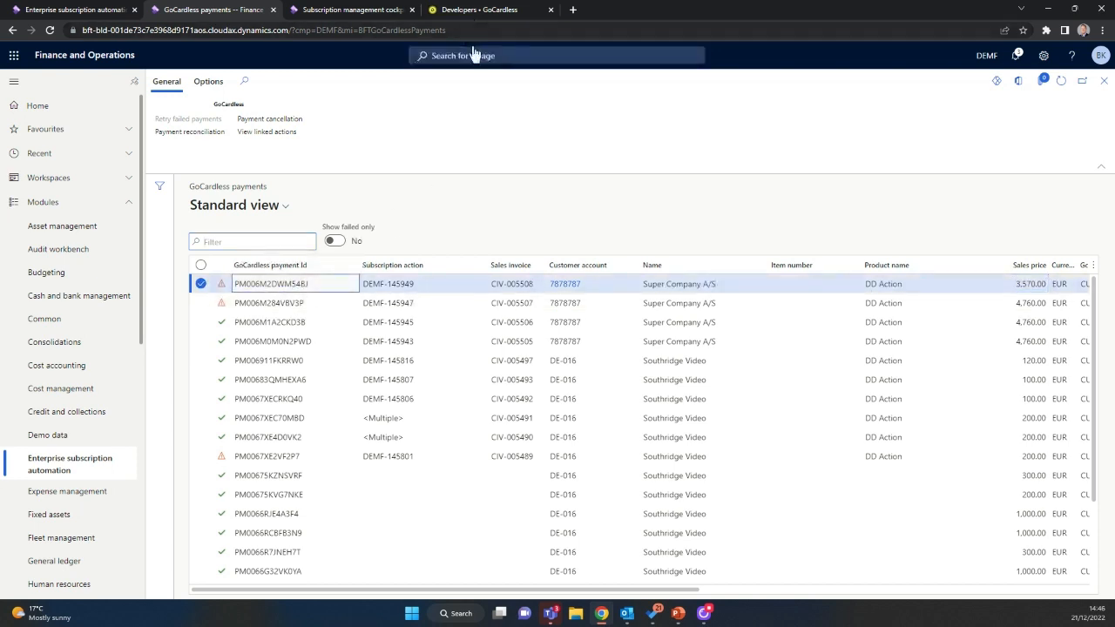
- Switch to the GoCardless sandbox, reload the scenario simulation page and sign in with the saved email address and password
left_click(476, 10)
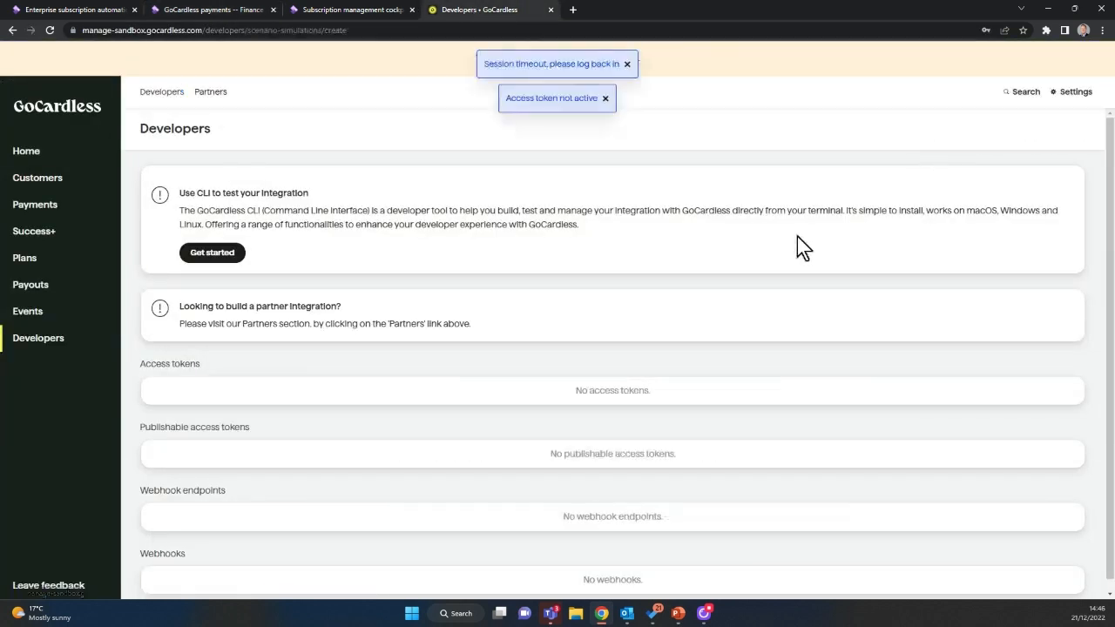
left_click(377, 31)
key("Return")
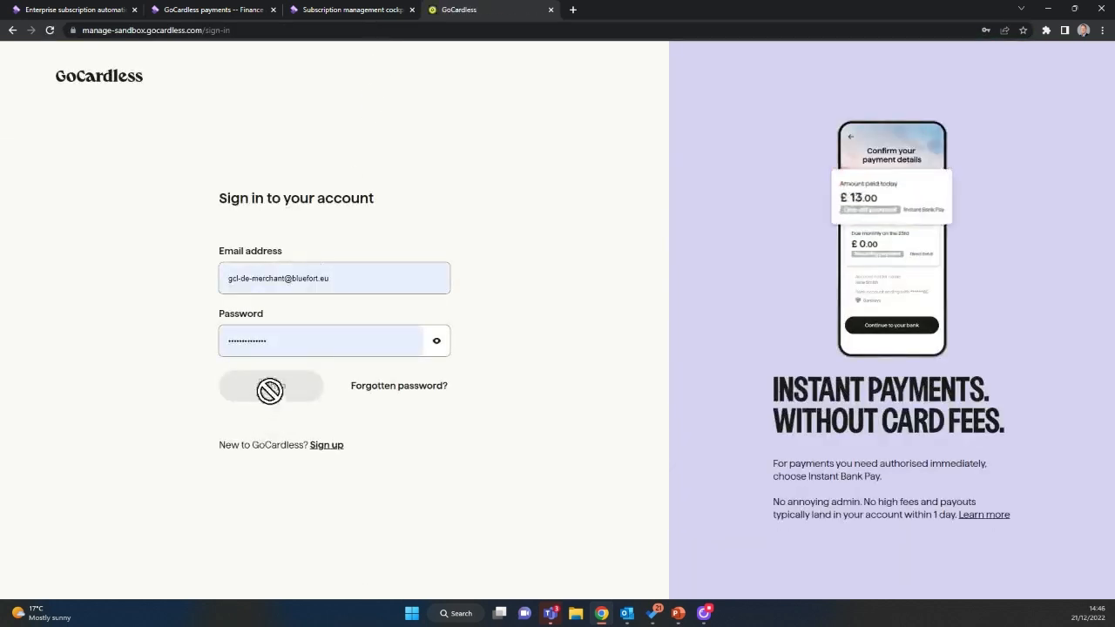
left_click(282, 346)
left_click(258, 390)
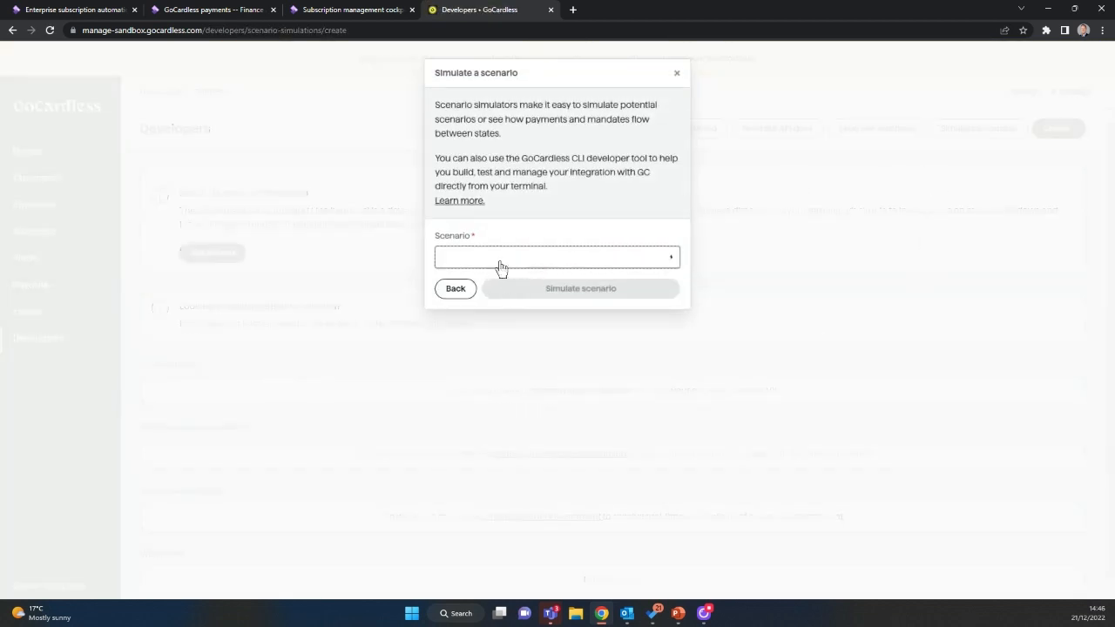
- Simulate the Payment paid out scenario for the copied GoCardless payment ID
left_click(501, 262)
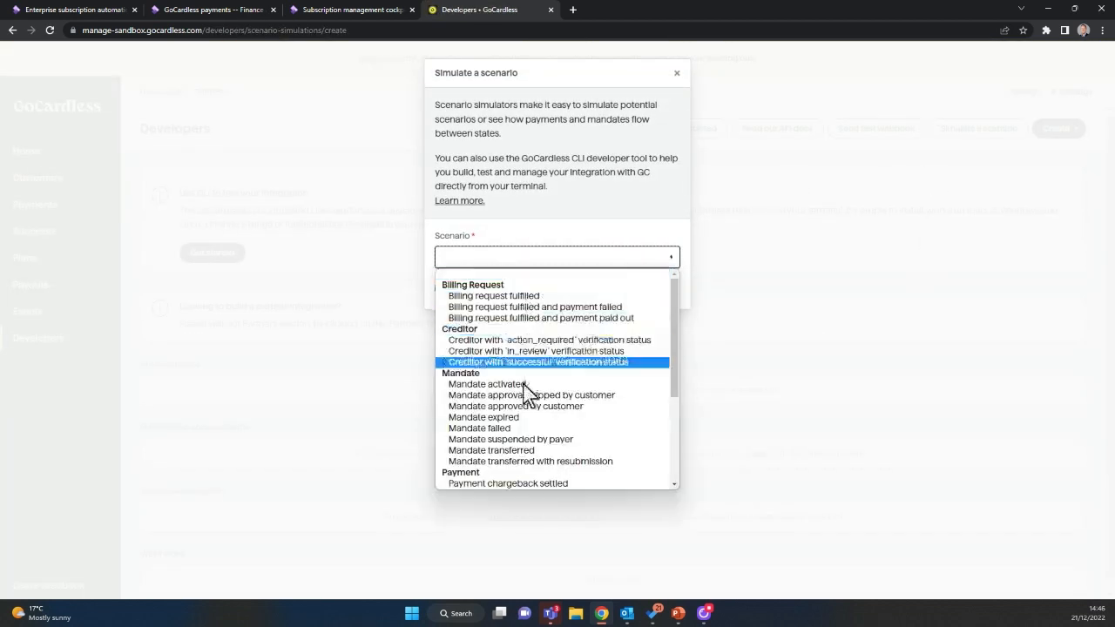
scroll(525, 401, "down", 3)
left_click(522, 397)
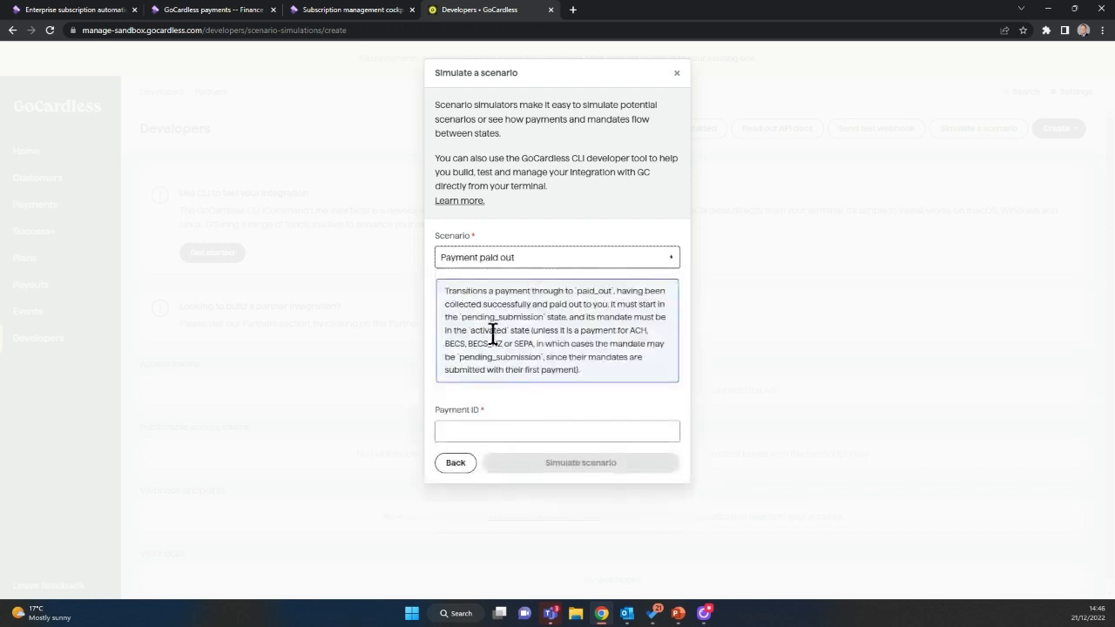
left_click(473, 430)
key("ctrl+v")
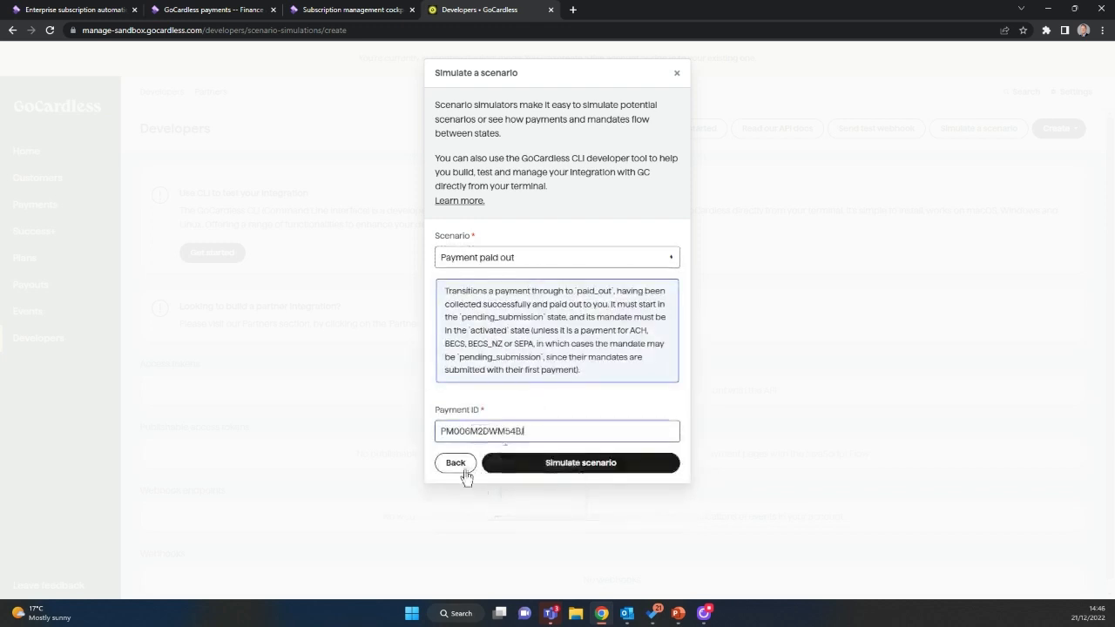
left_click(575, 464)
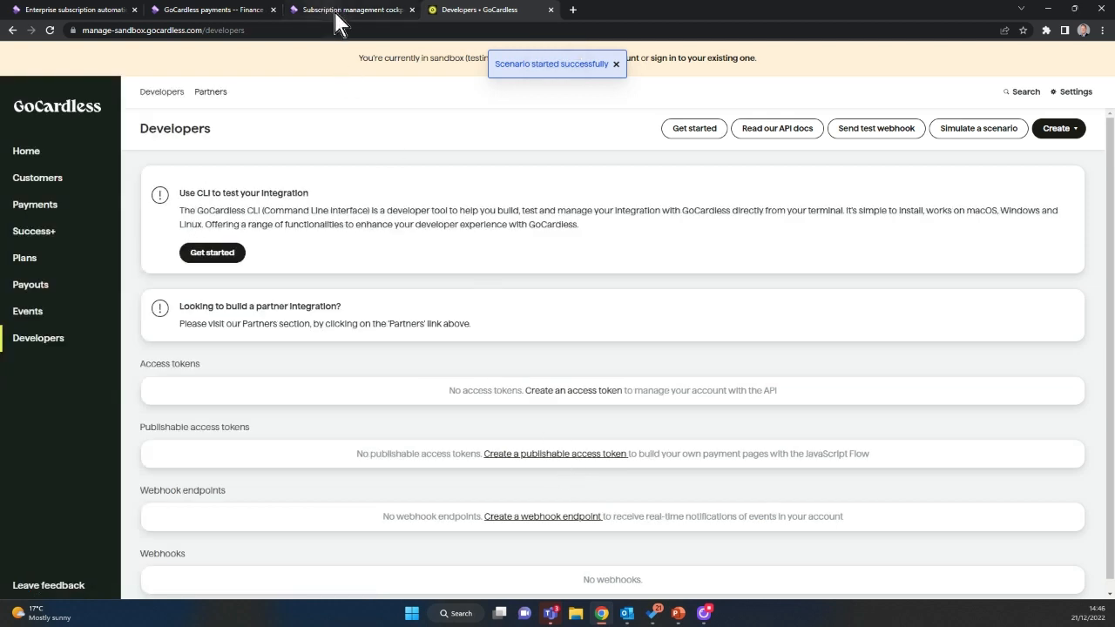
- Return to the GoCardless payments list in Finance and Operations, refresh it and search for the copied payment ID
left_click(242, 12)
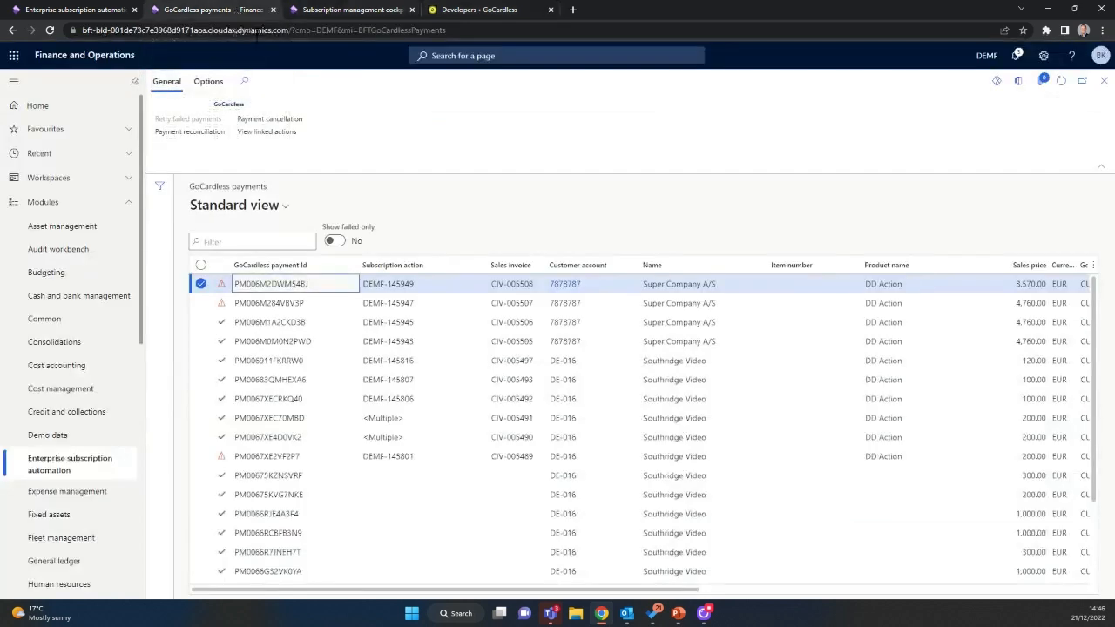
left_click(1062, 81)
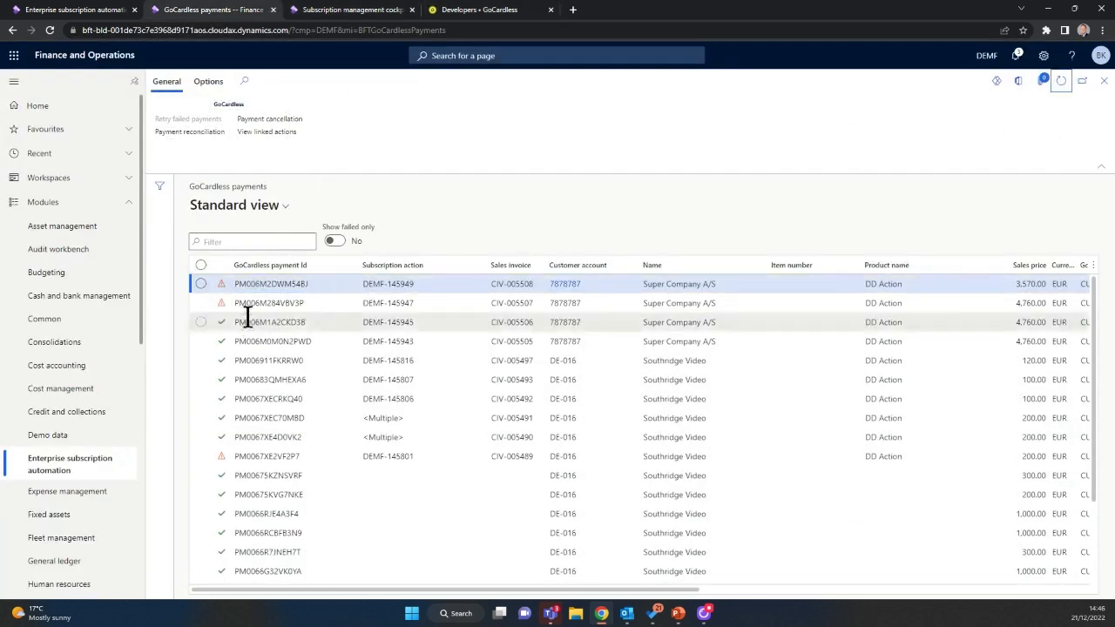
left_click(269, 244)
key("ctrl+v")
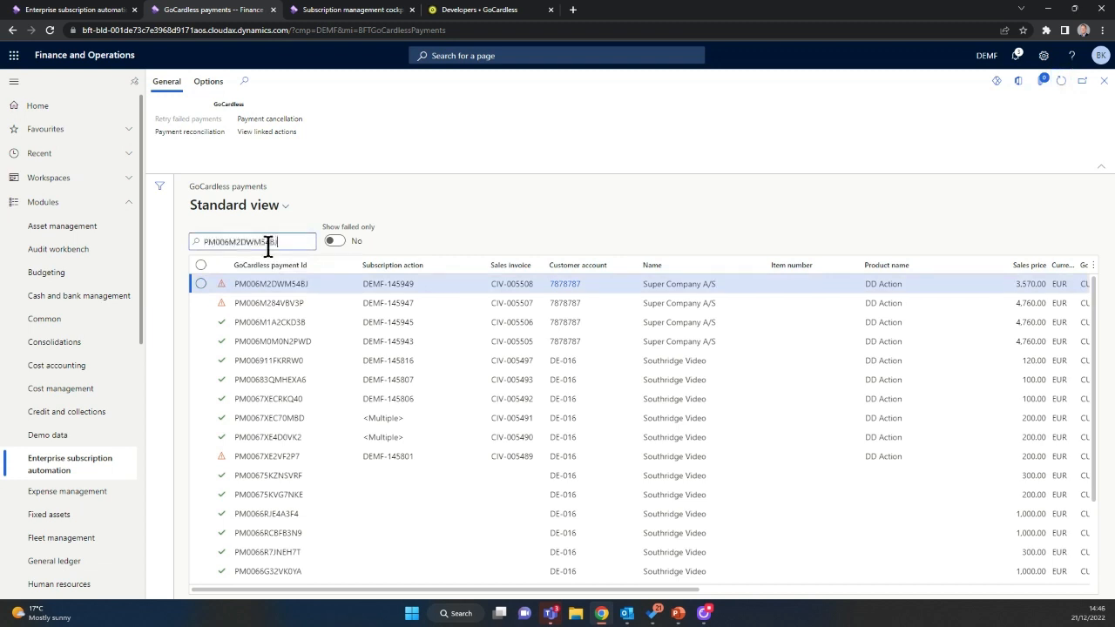
key("Return")
- Run the payment reconciliation from the GoCardless payments page with its default parameters and copy the newest payment's ID
key("ctrl+c")
left_click(190, 131)
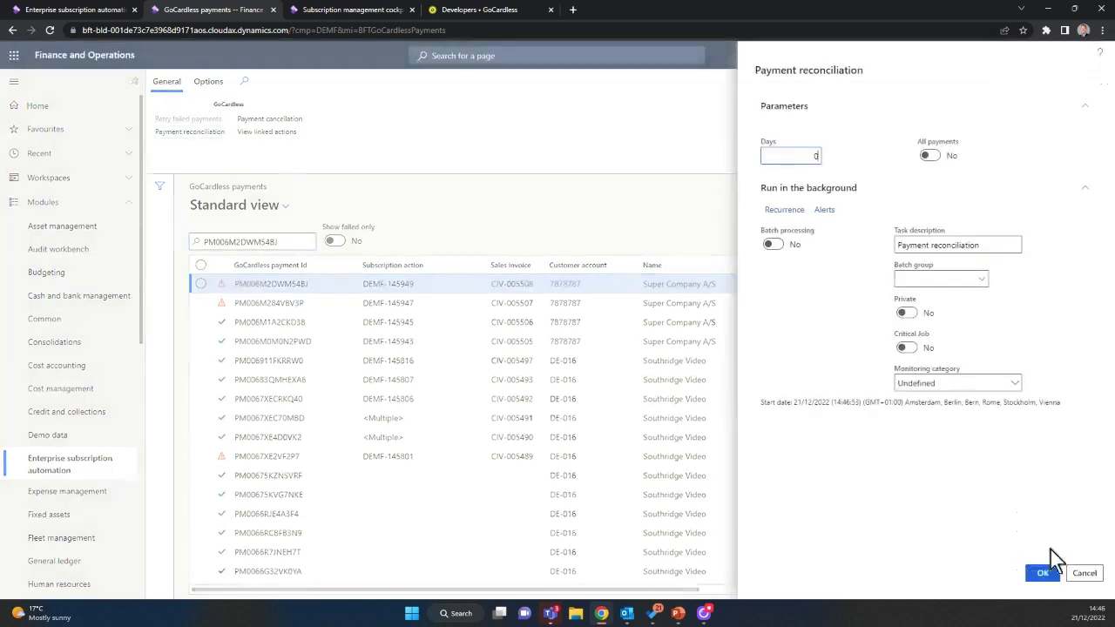
left_click(1042, 573)
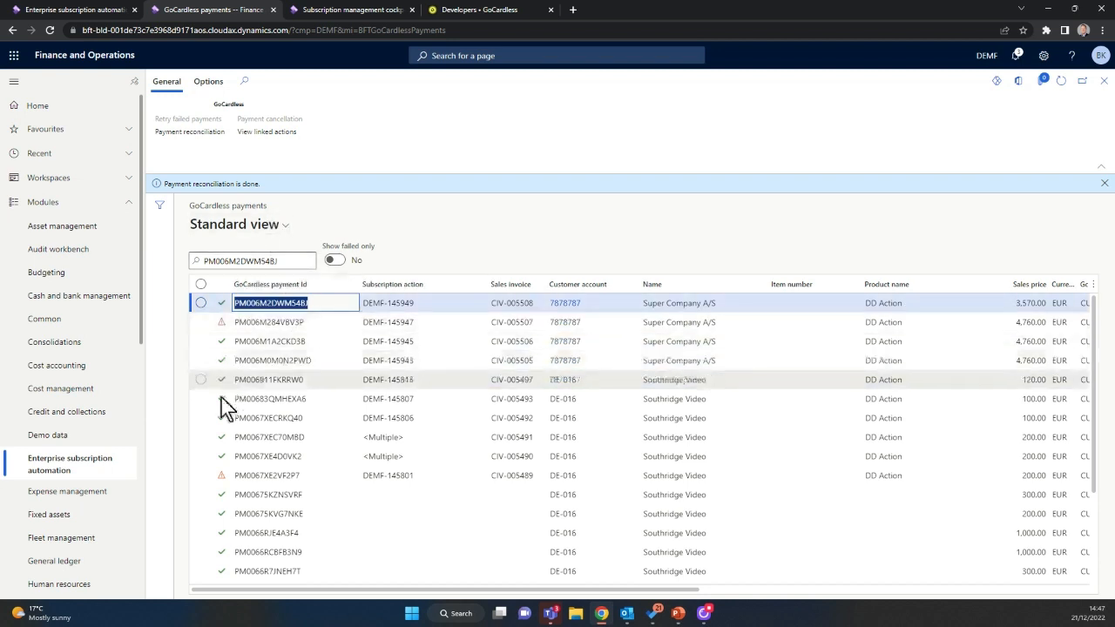
- View the GoCardless payouts, run the payout reconciliation and check its message in the Action centre
left_click(93, 474)
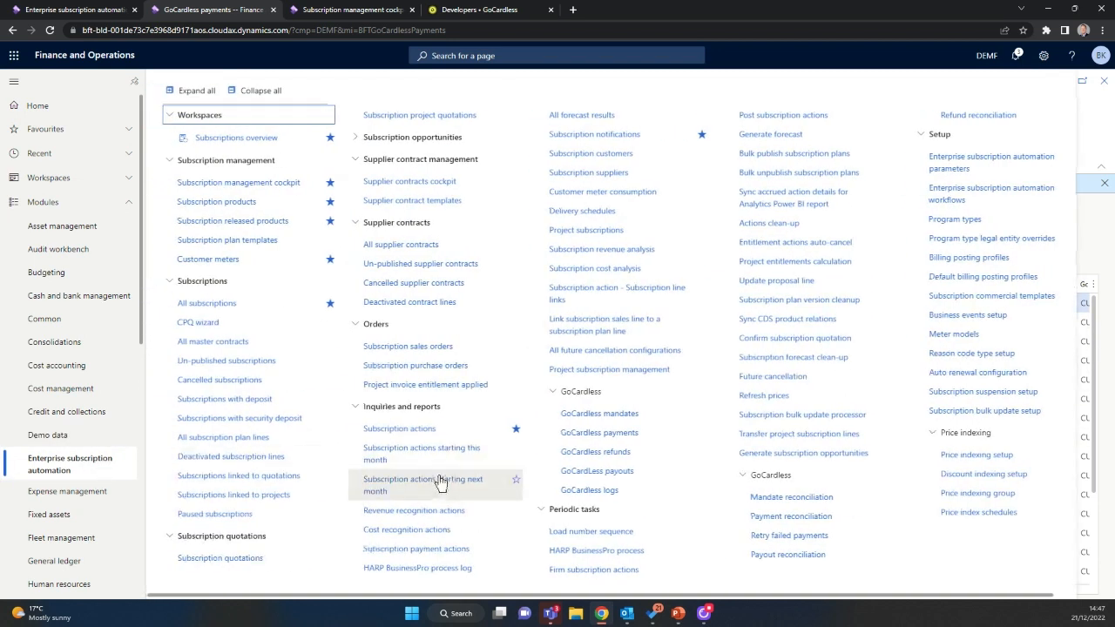
left_click(607, 479)
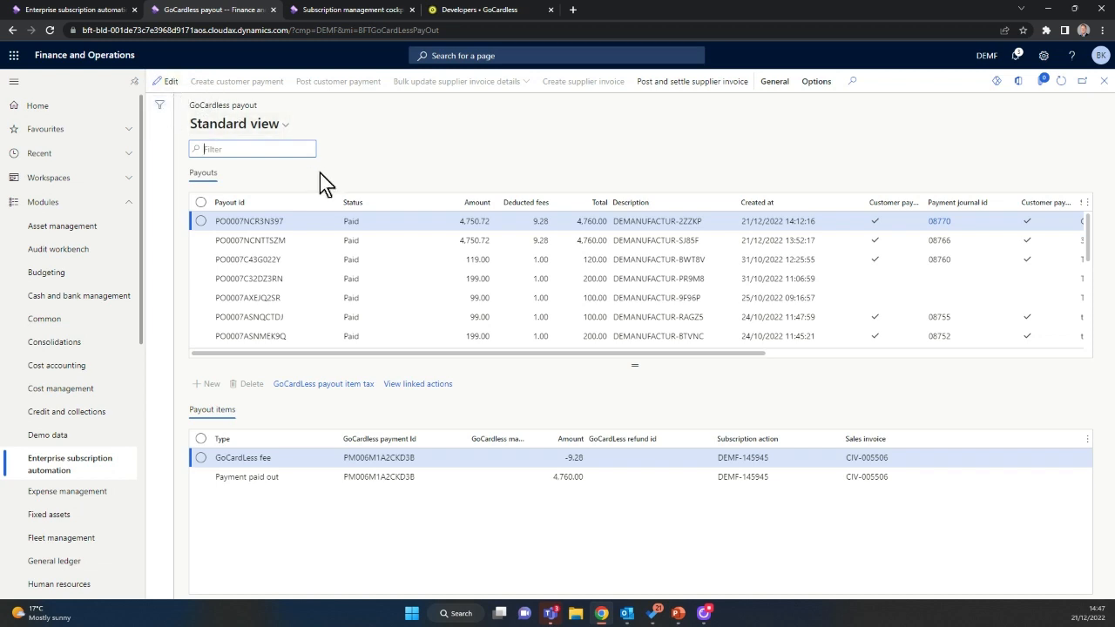
left_click(42, 464)
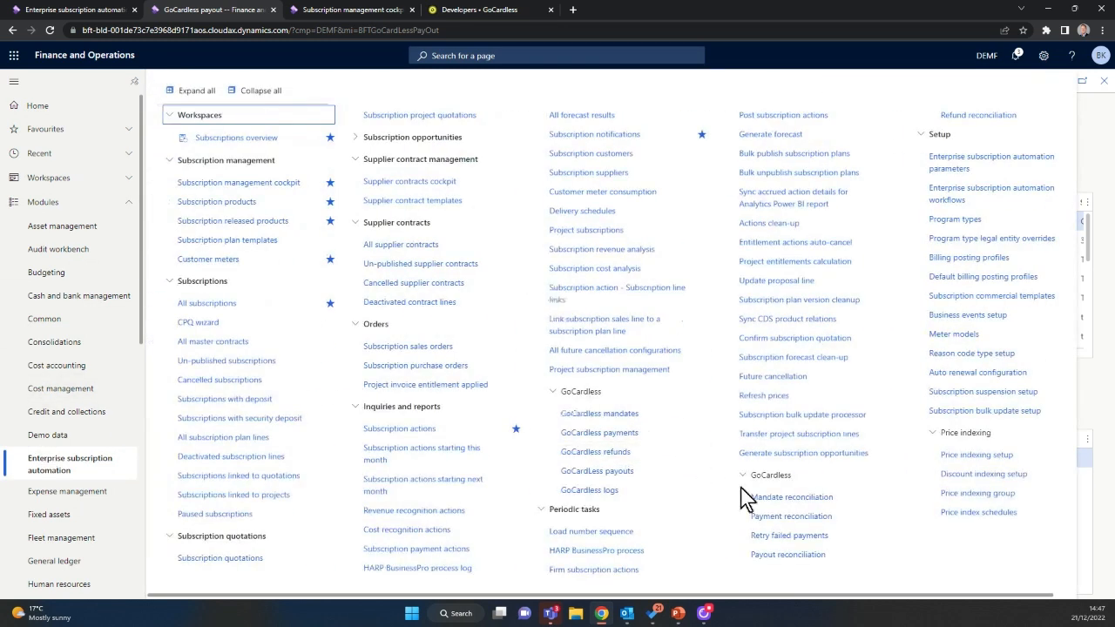
left_click(787, 556)
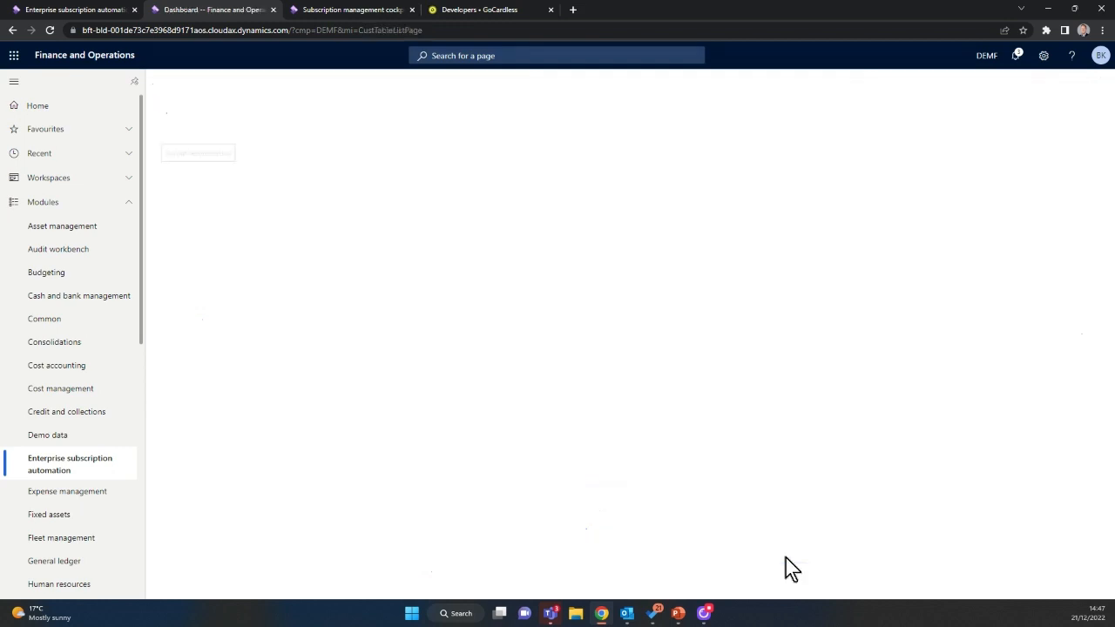
left_click(1042, 575)
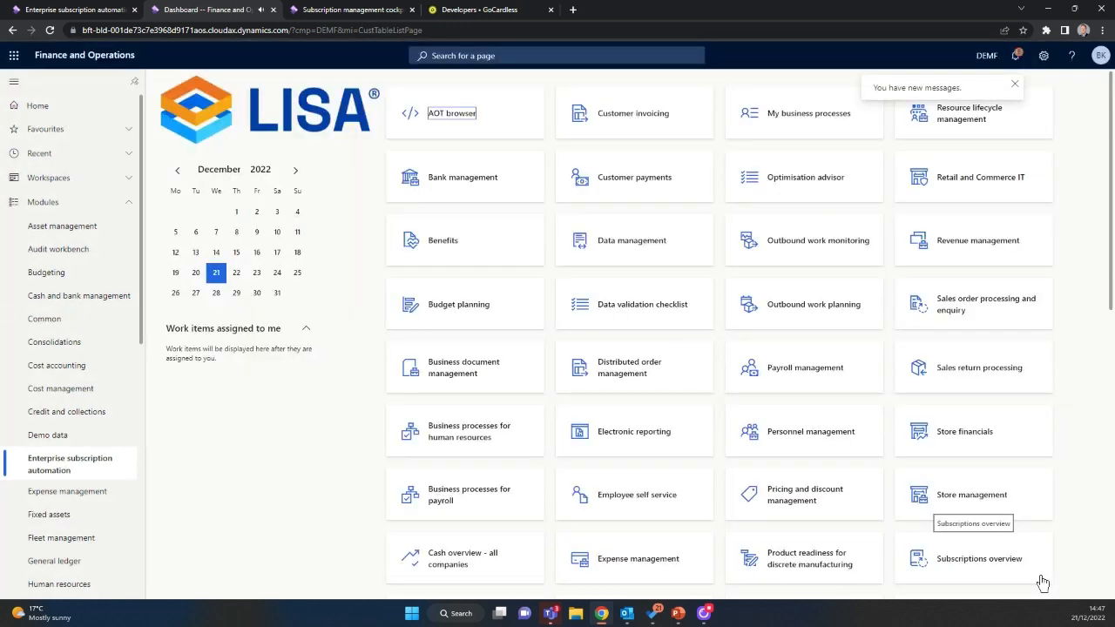
left_click(1019, 63)
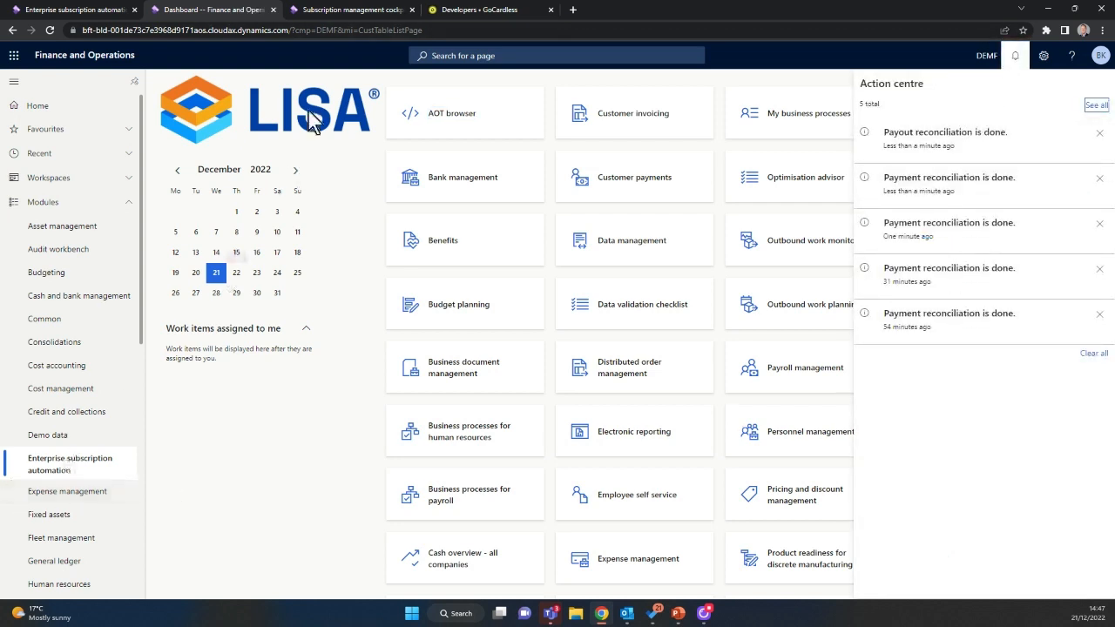
- Reopen the GoCardless payouts and try filtering the Payout id column by the copied payment ID
left_click(71, 469)
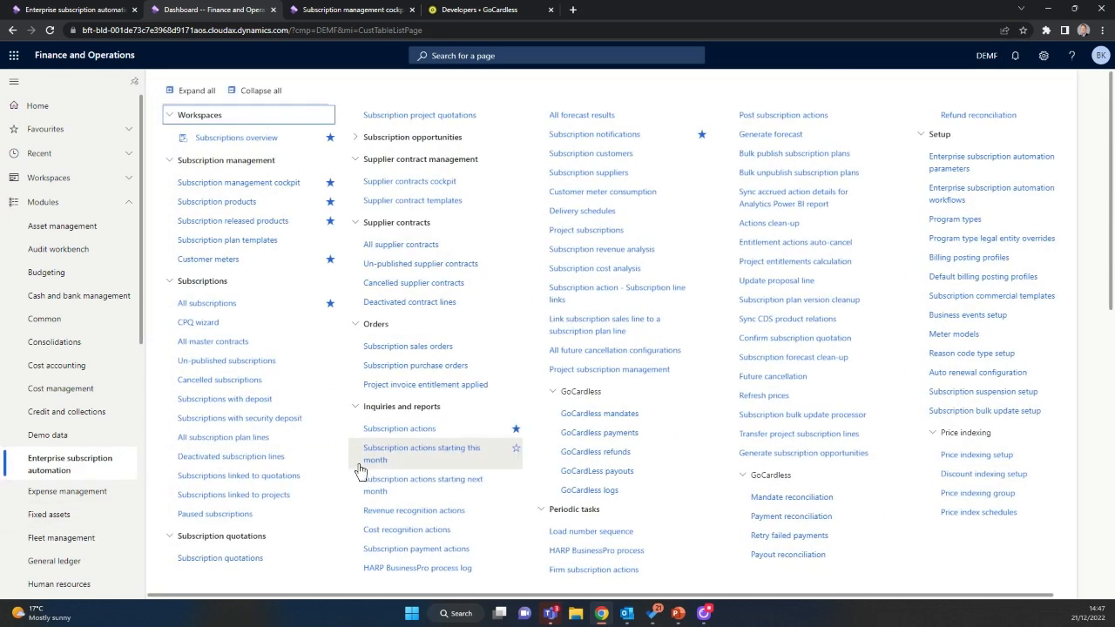
left_click(595, 477)
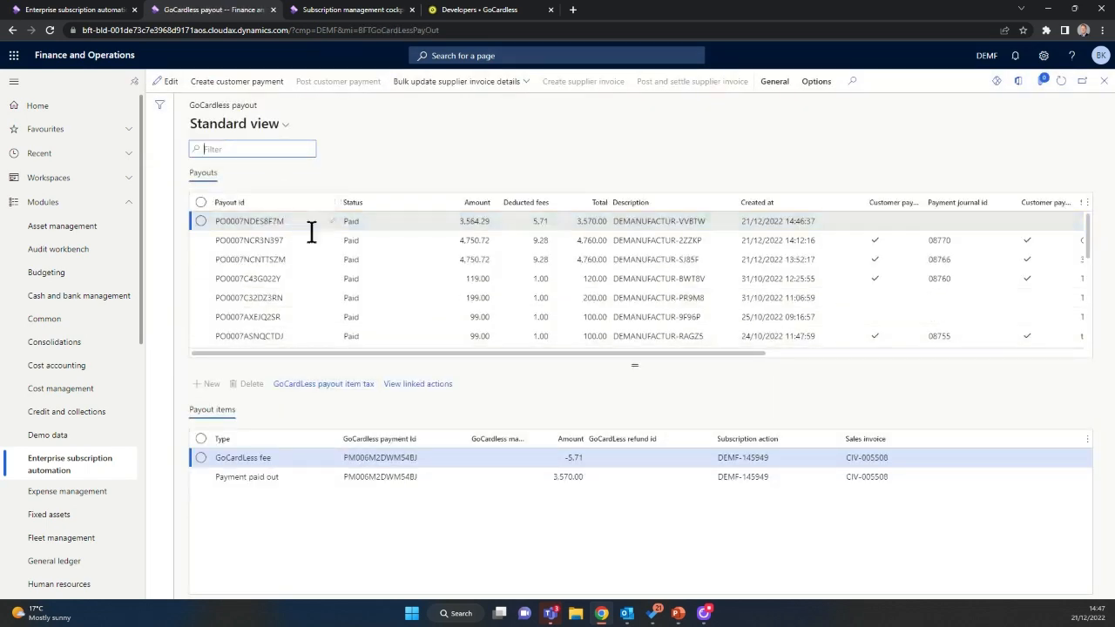
left_click(333, 203)
key("ctrl+v")
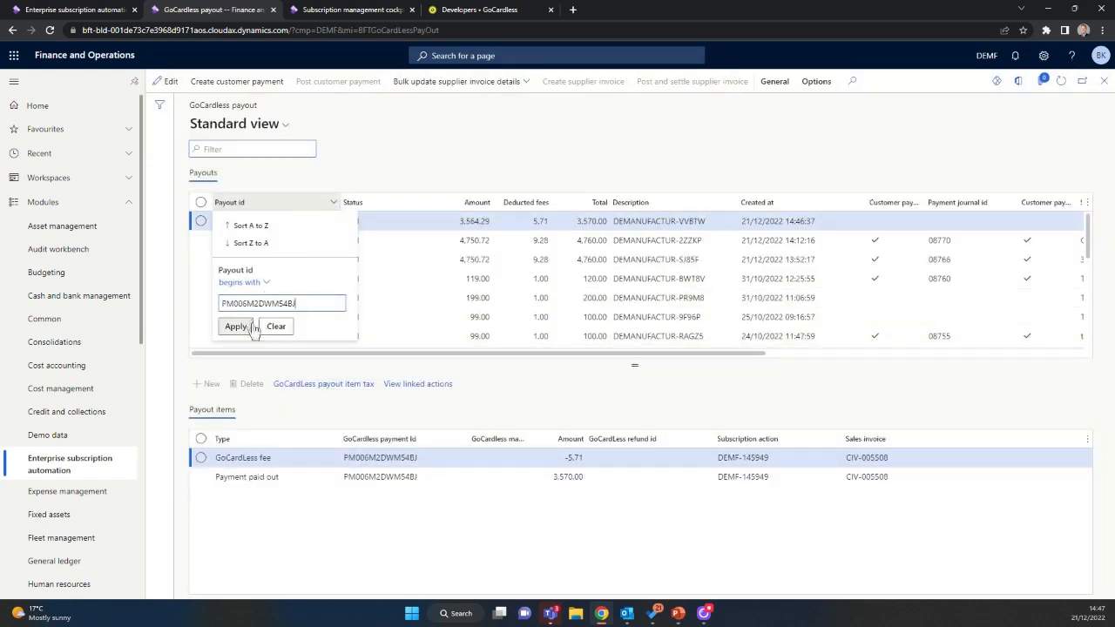
left_click(252, 328)
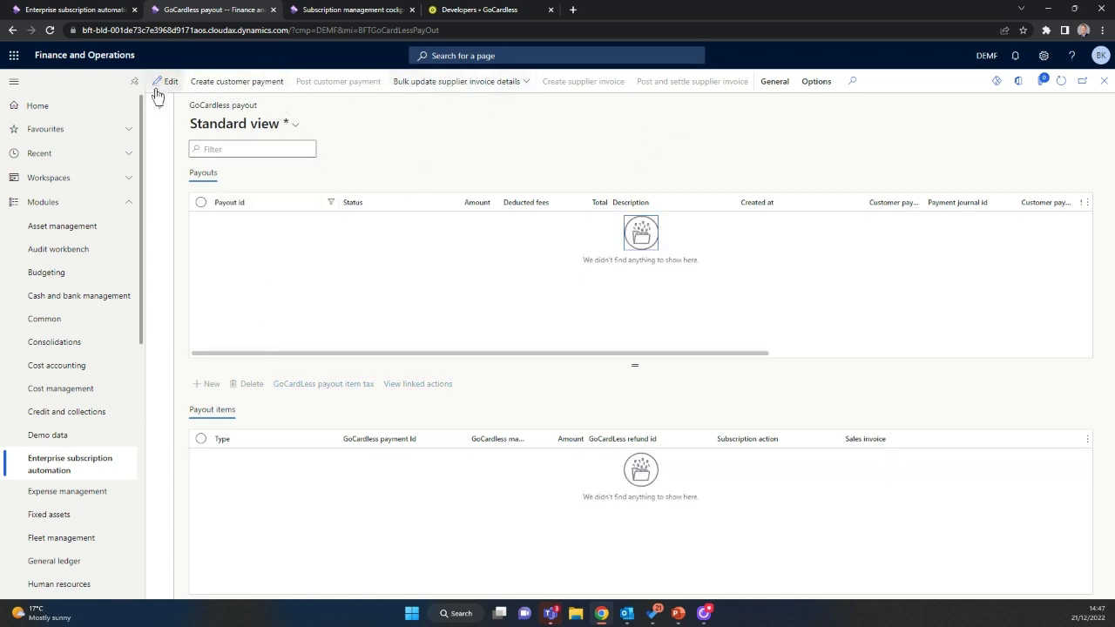
- Run the payout reconciliation again with its default parameters
left_click(67, 462)
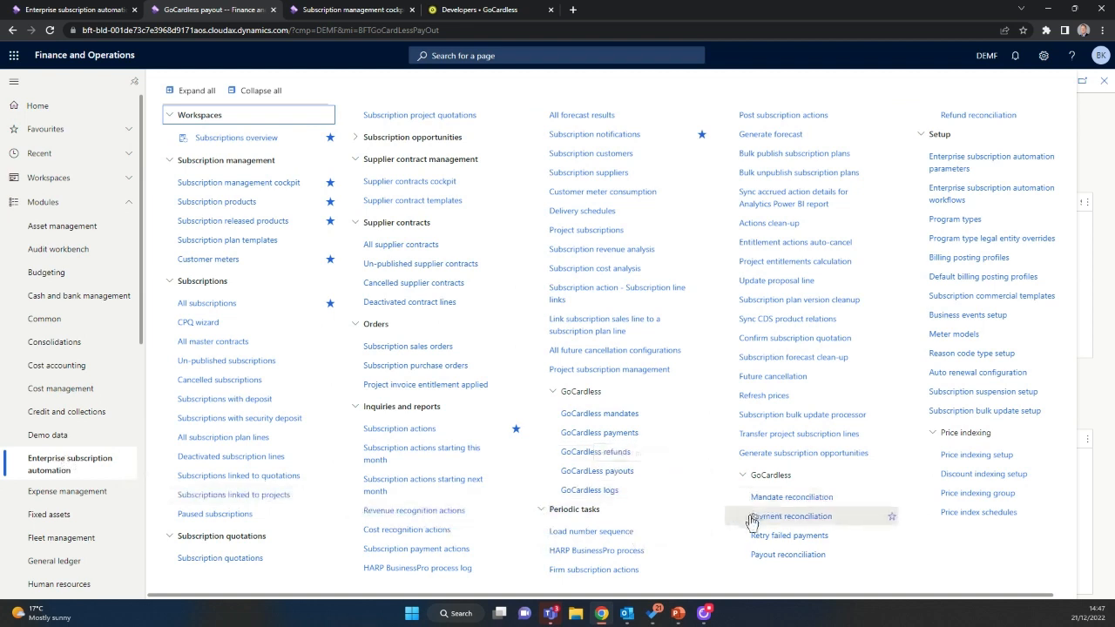
left_click(788, 555)
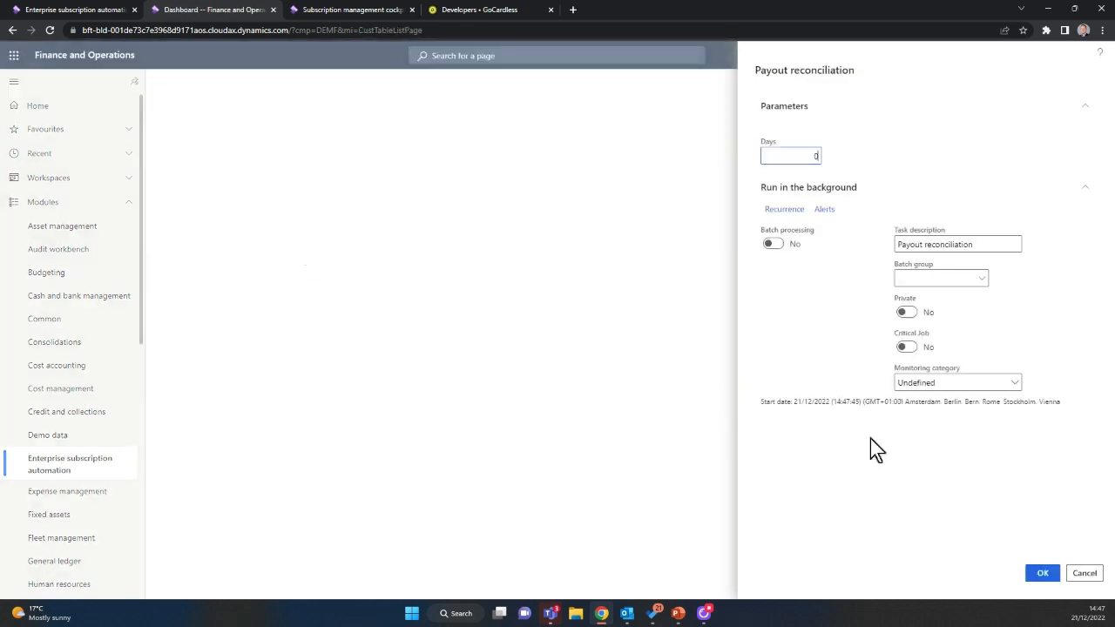
left_click(1042, 573)
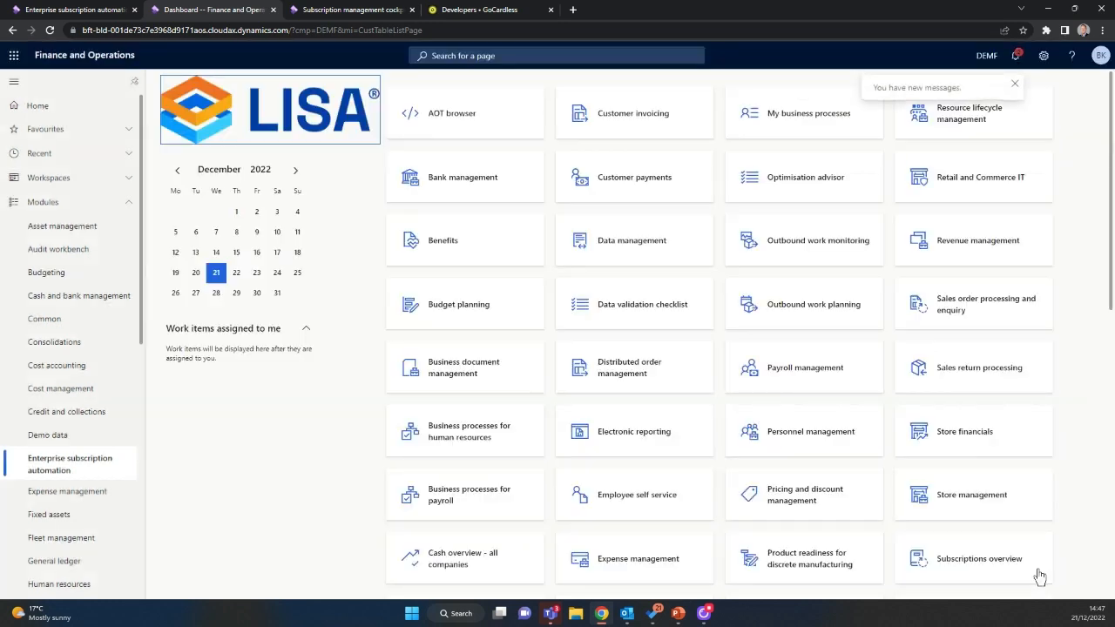
- Open the GoCardless payouts list under Enterprise subscription automation
left_click(82, 474)
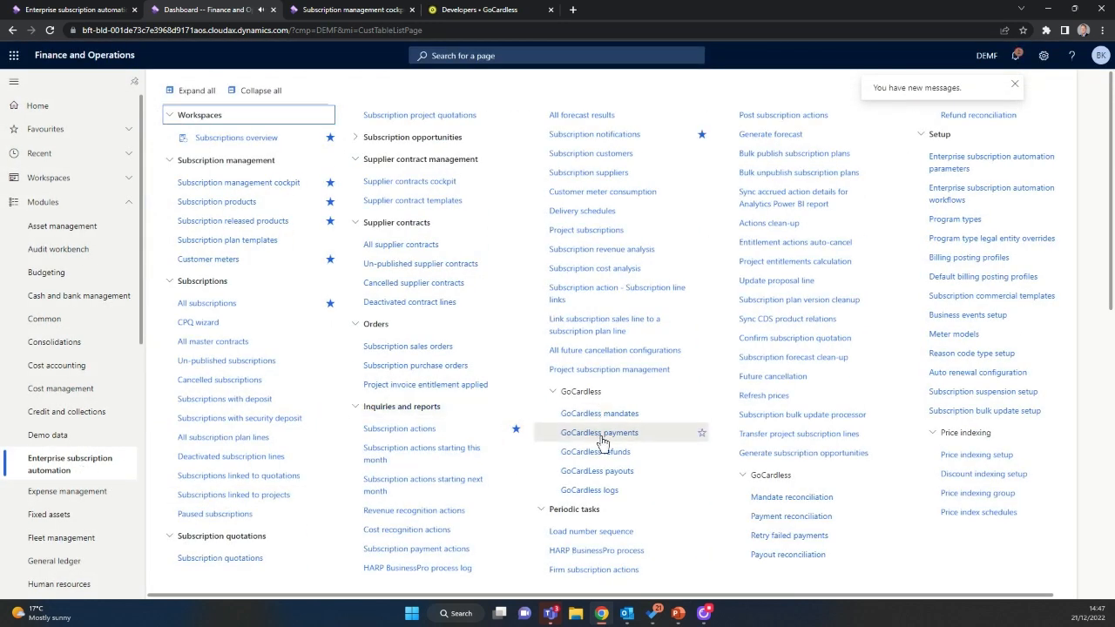
left_click(605, 476)
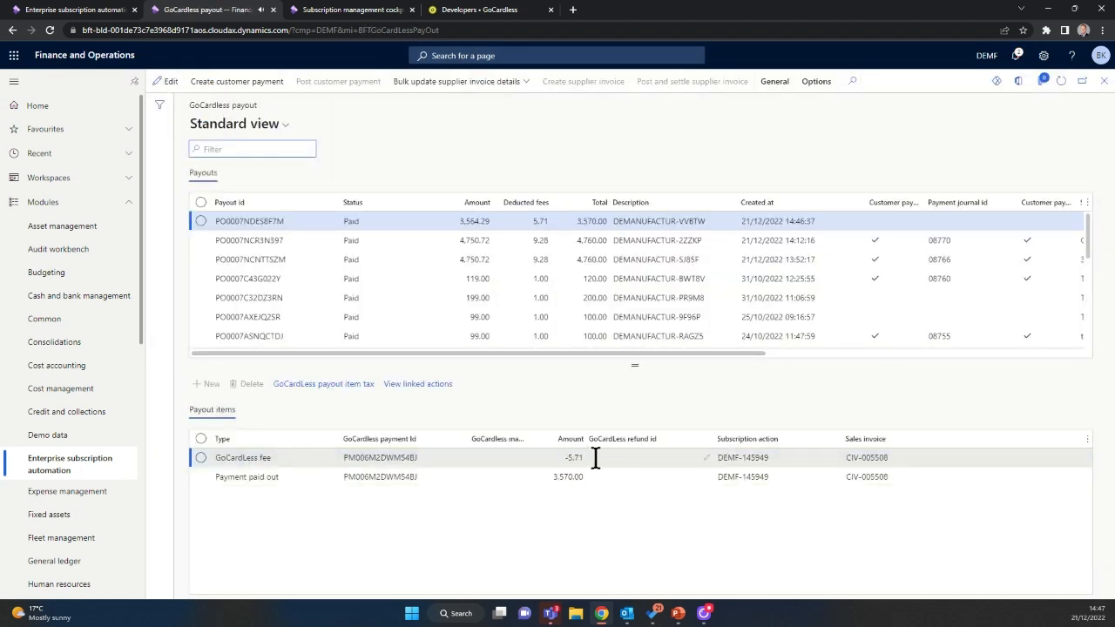
left_click(335, 206)
key("ctrl+v")
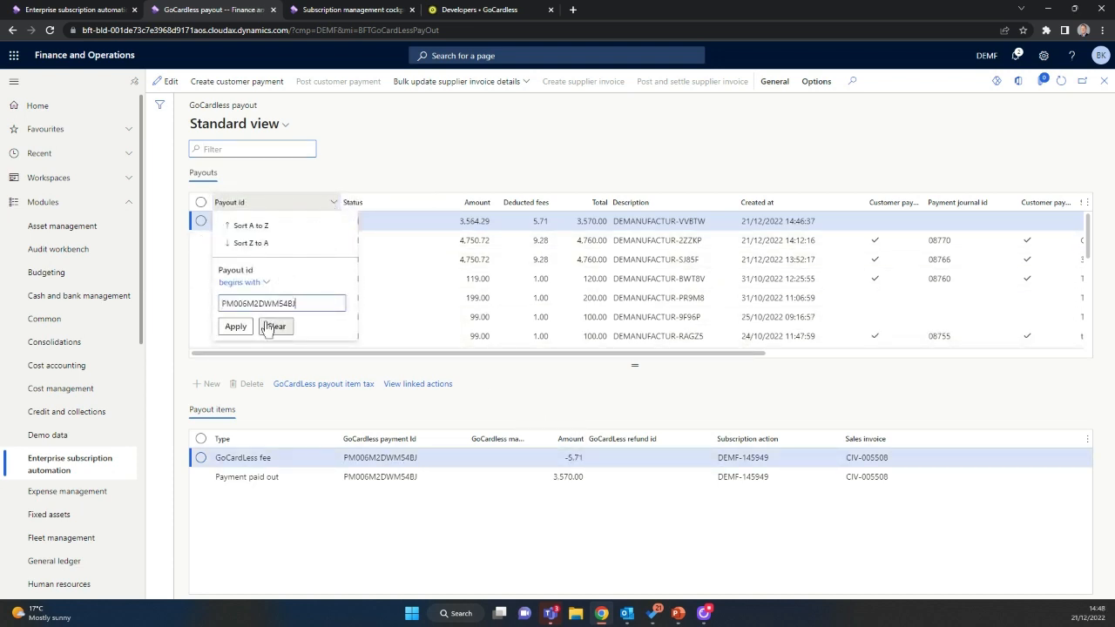
left_click(236, 327)
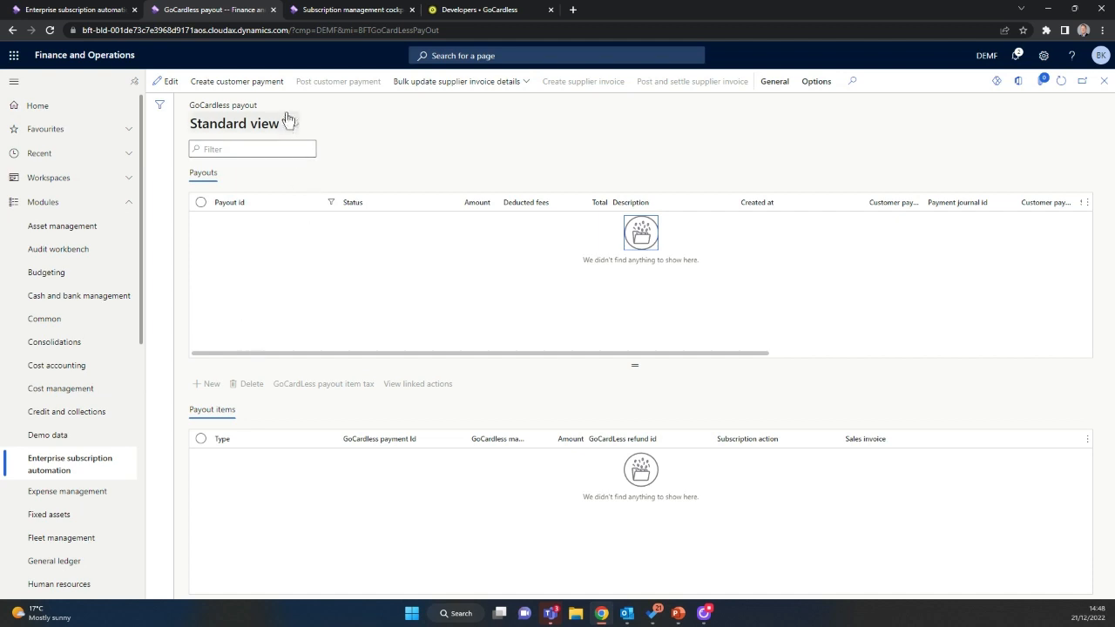
left_click(252, 149)
type("PM006M2DWM54BJ")
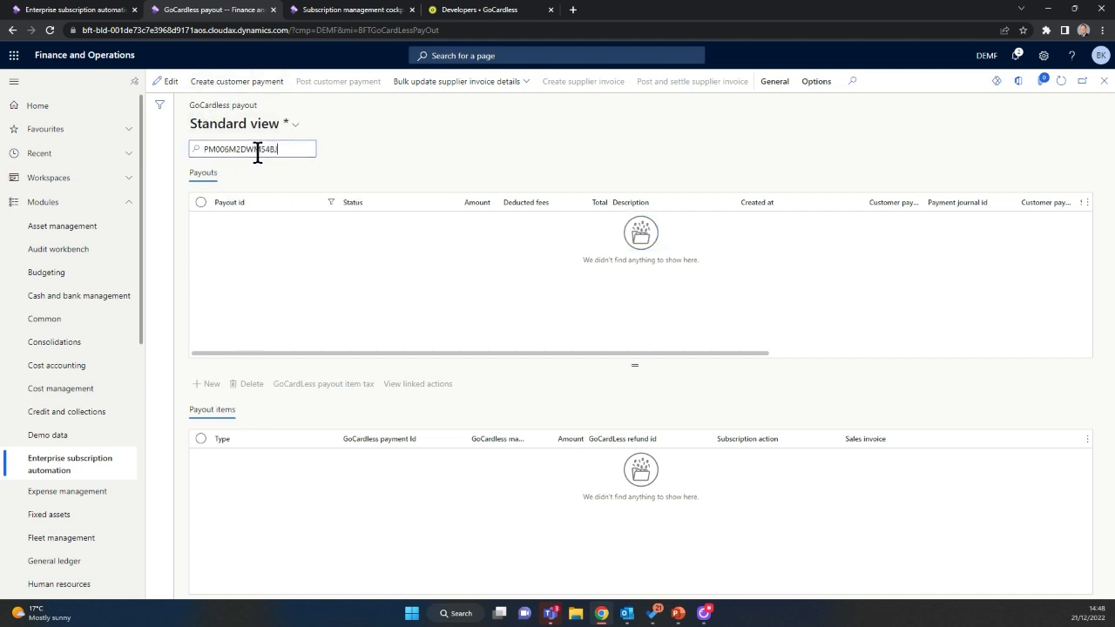
double_click(258, 153)
left_click(288, 149)
key("ctrl+a")
key("BackSpace")
key("Tab")
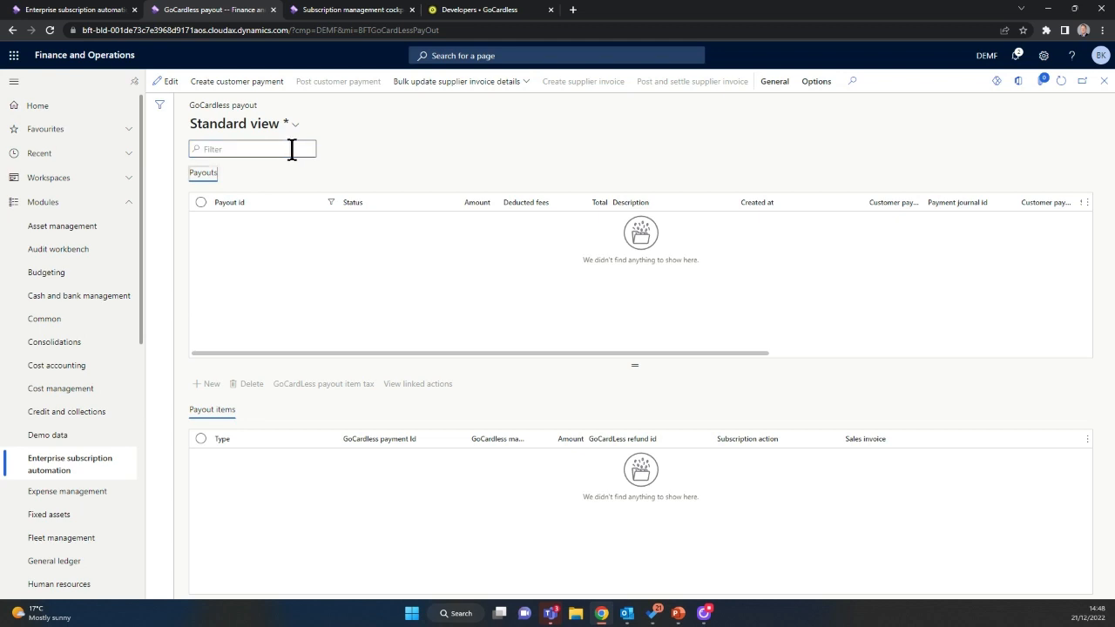
left_click(1062, 82)
left_click(332, 203)
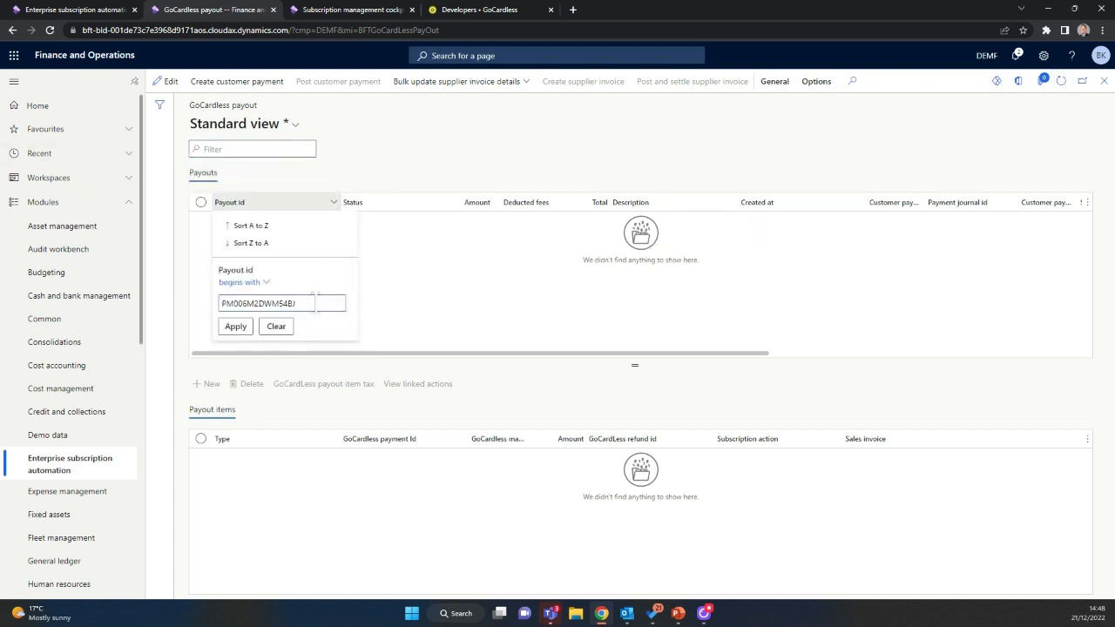
left_click_drag(315, 303, 138, 306)
left_click(282, 331)
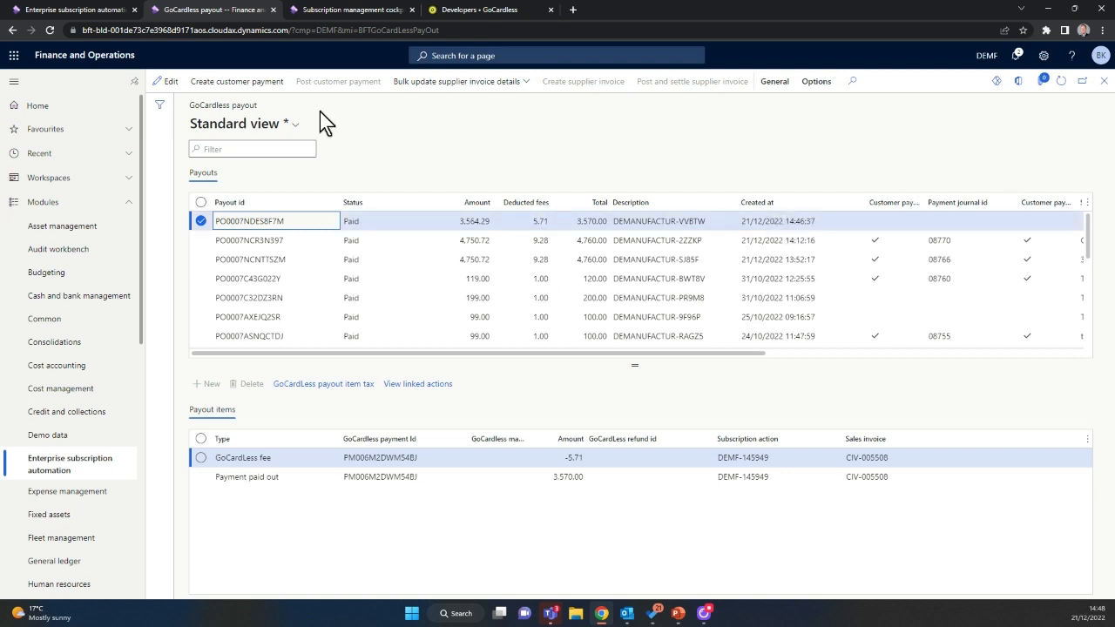
- Create the customer payment for the newest GoCardless payout and post it, both with the default parameters
left_click(222, 83)
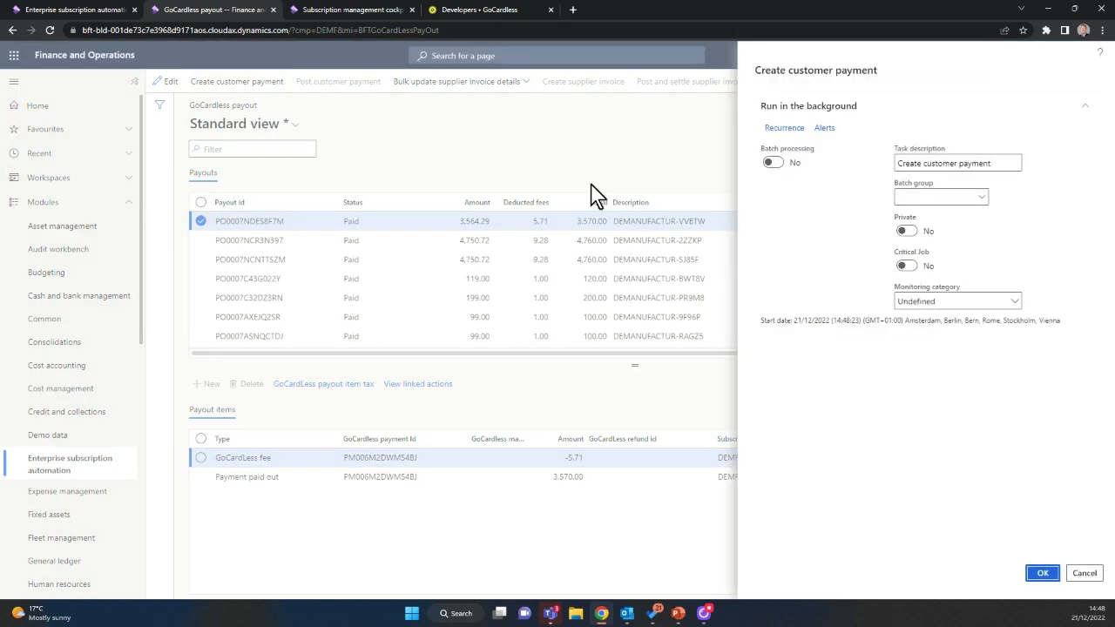
left_click(1037, 578)
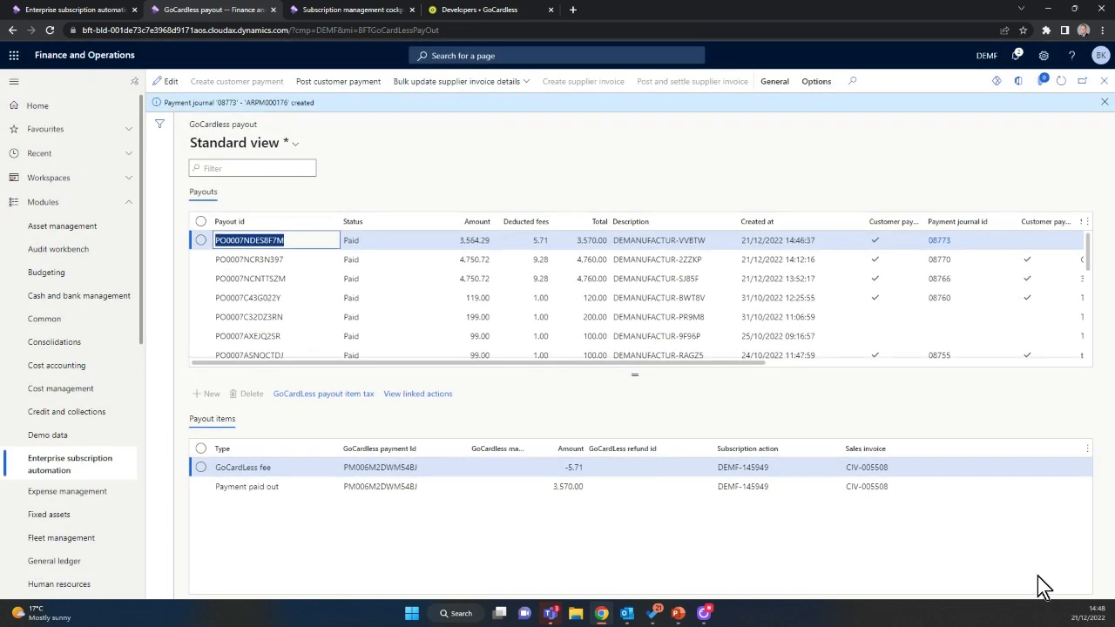
left_click(336, 81)
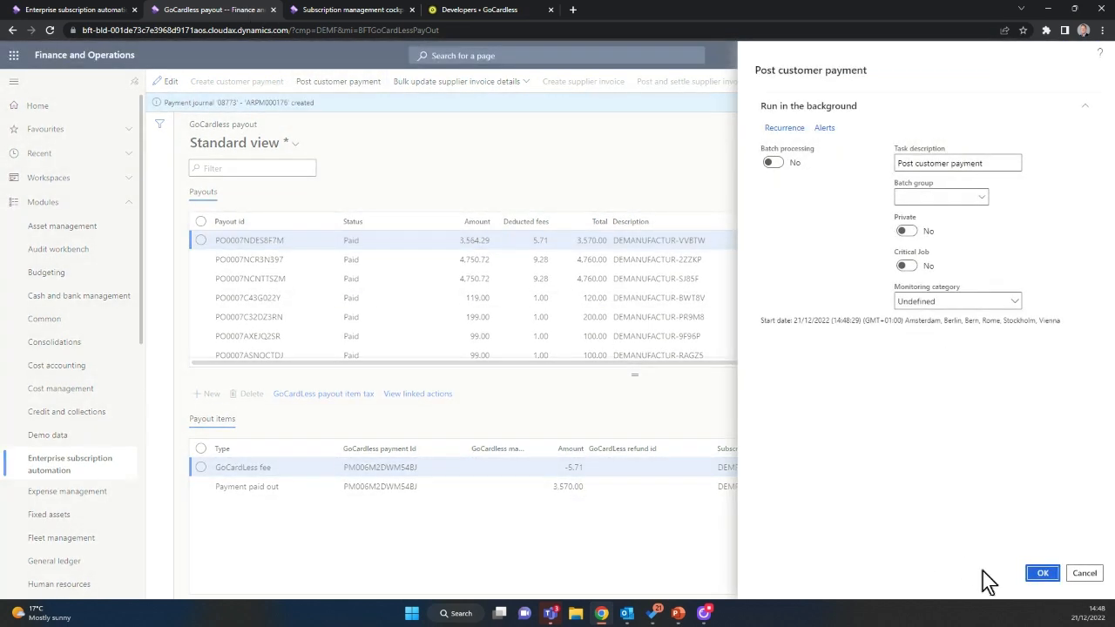
left_click(1042, 574)
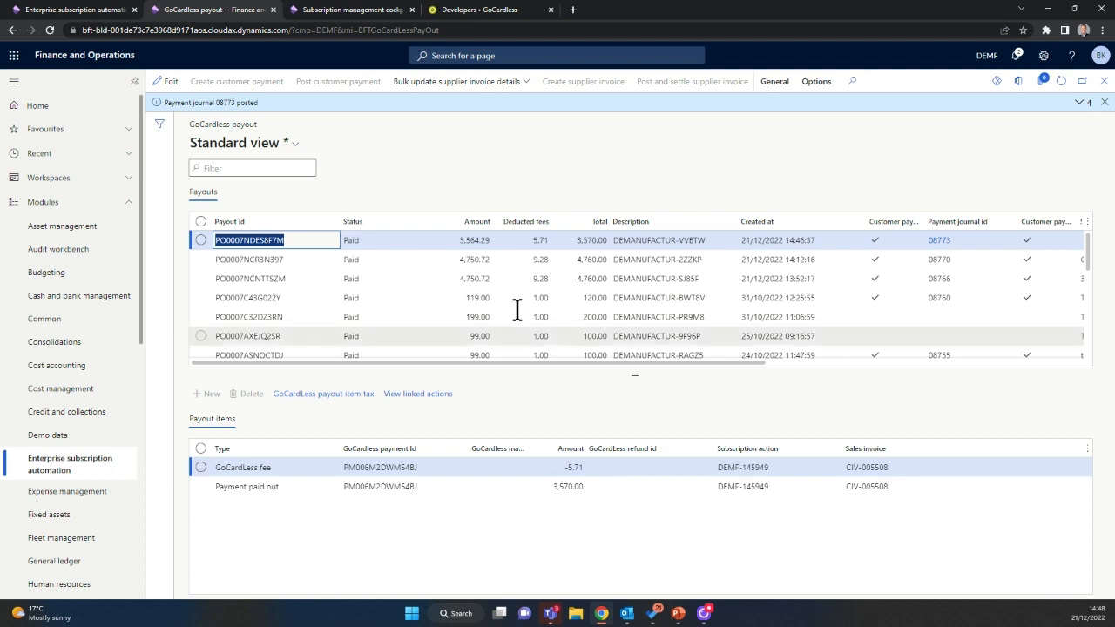
- Examine the newest payout's paid-out payment and GoCardless fee items and its supplier invoice columns
left_click(286, 493)
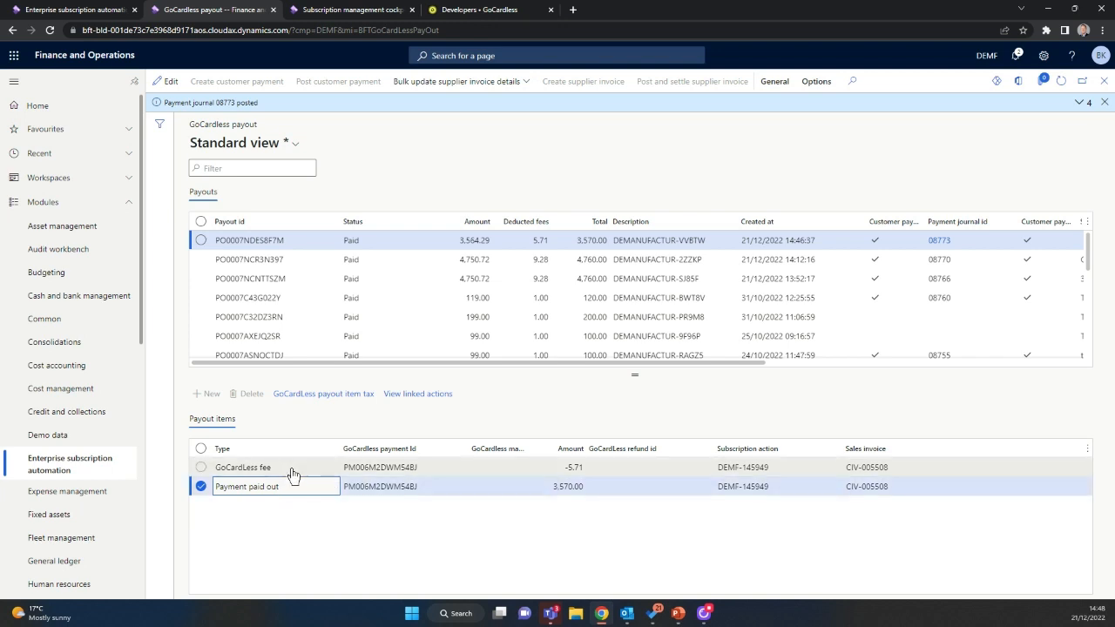
left_click(293, 473)
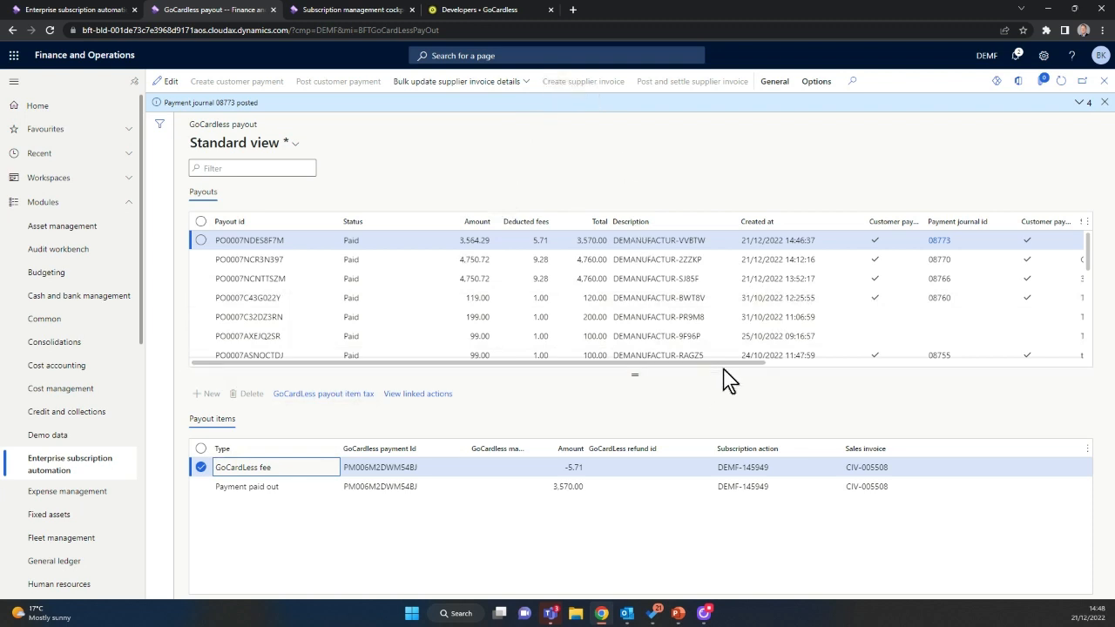
left_click_drag(727, 363, 917, 366)
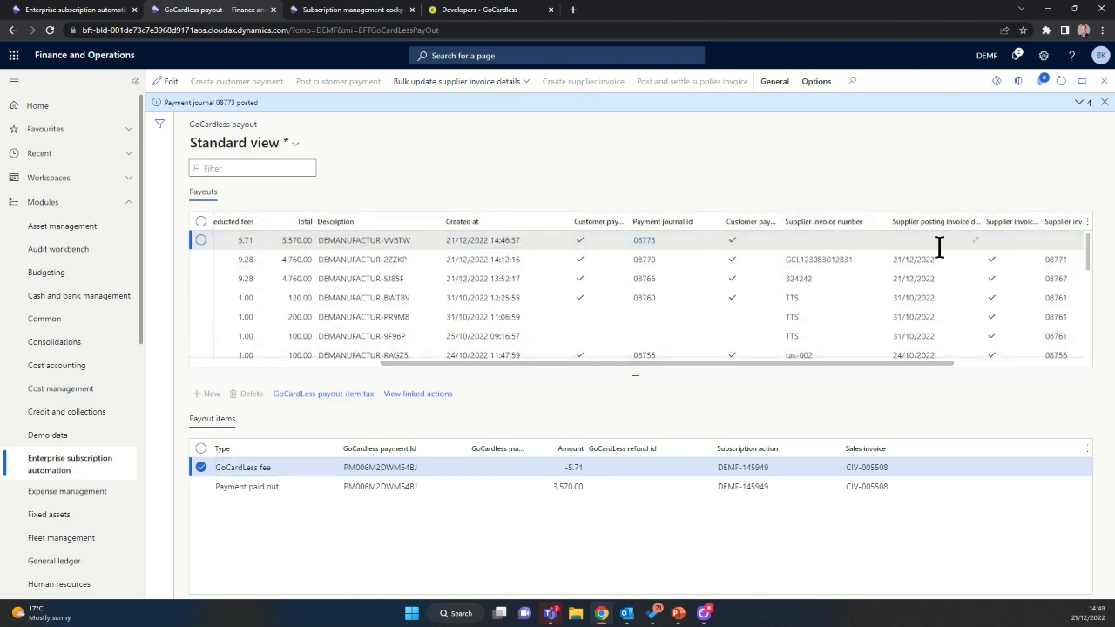